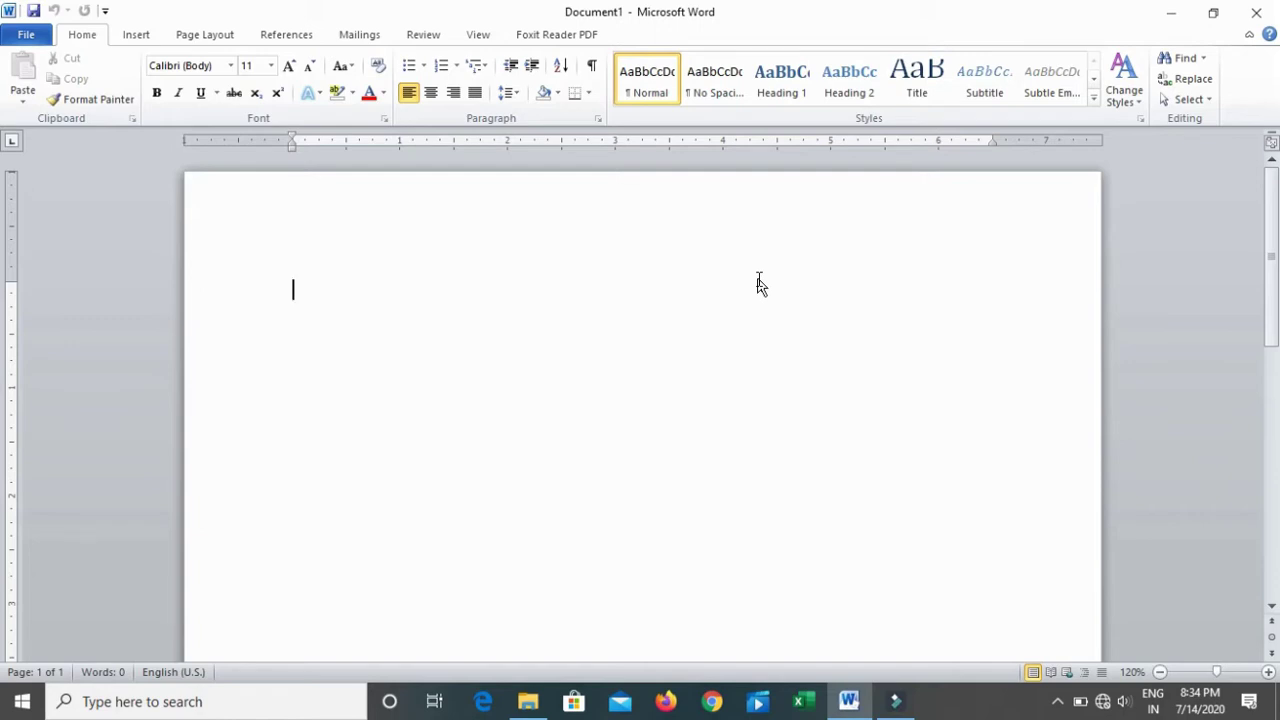
# Generate three paragraphs of random sample text with =rand() at the top of the page
pyautogui.write('=ran')
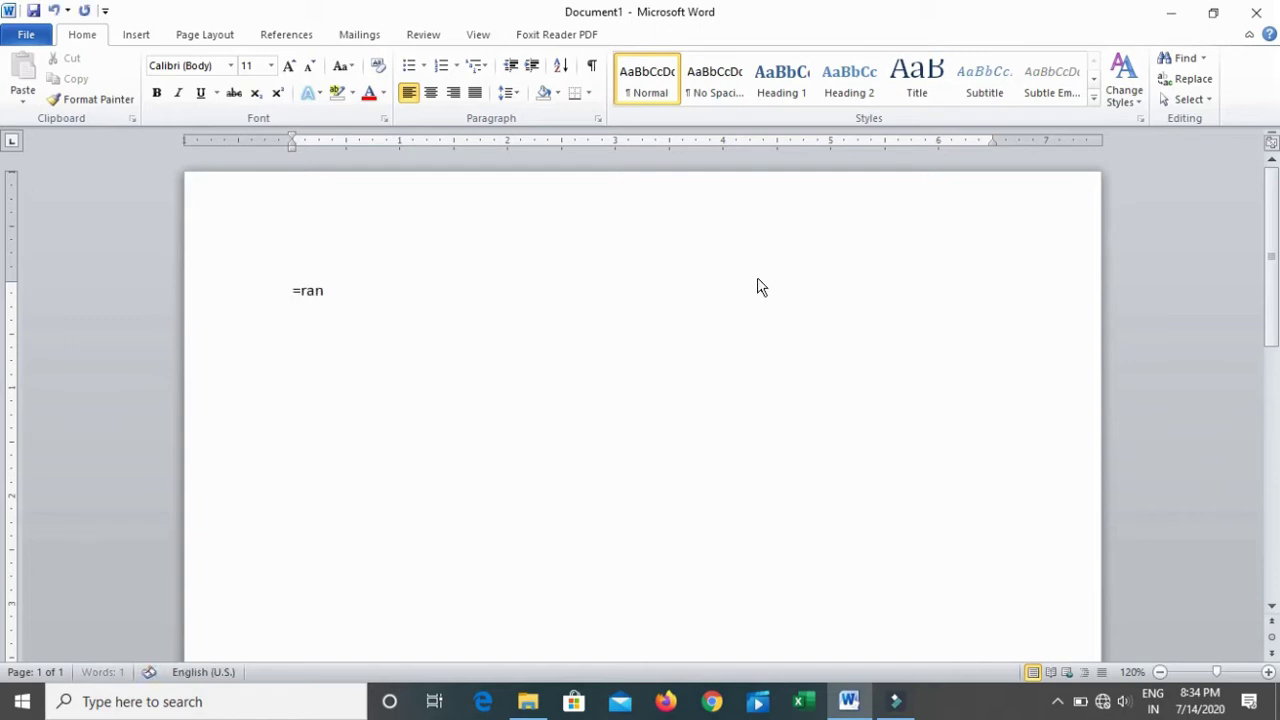
pyautogui.write('d')
pyautogui.write('(')
pyautogui.write(')')
pyautogui.press('Return')
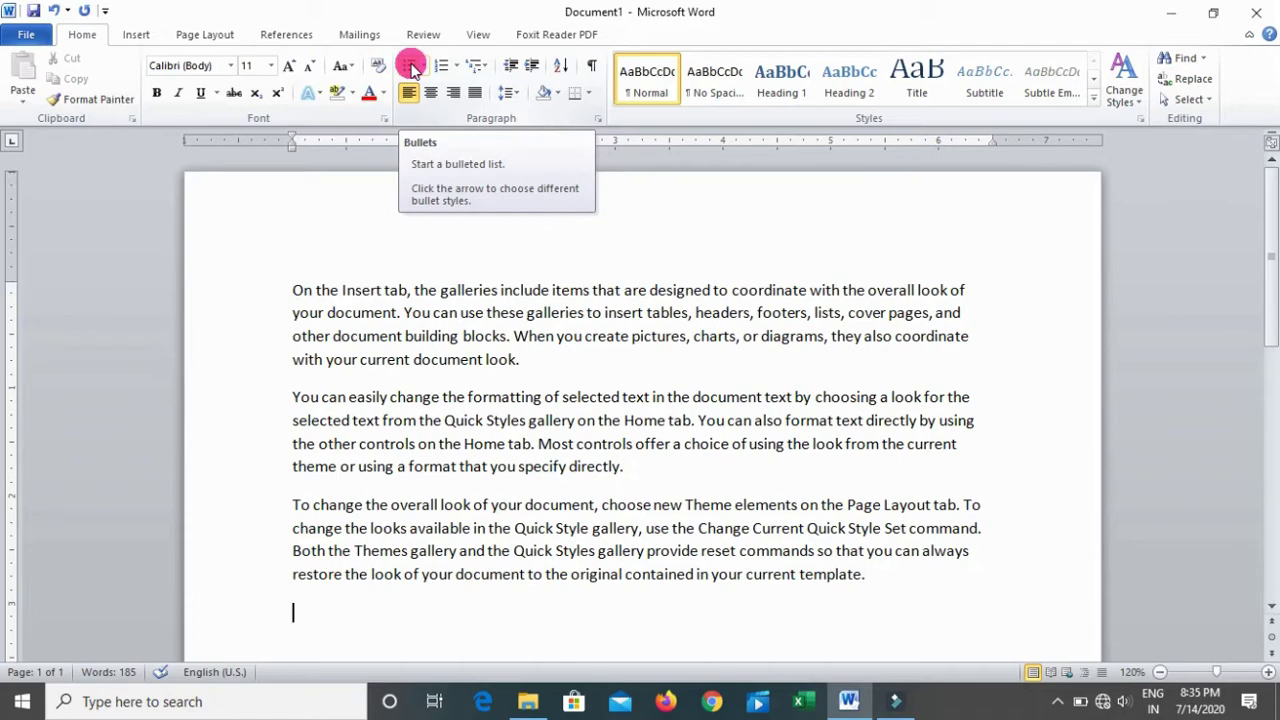
# Select all three sample paragraphs and format them as a round-bullet list
pyautogui.click(619, 359)
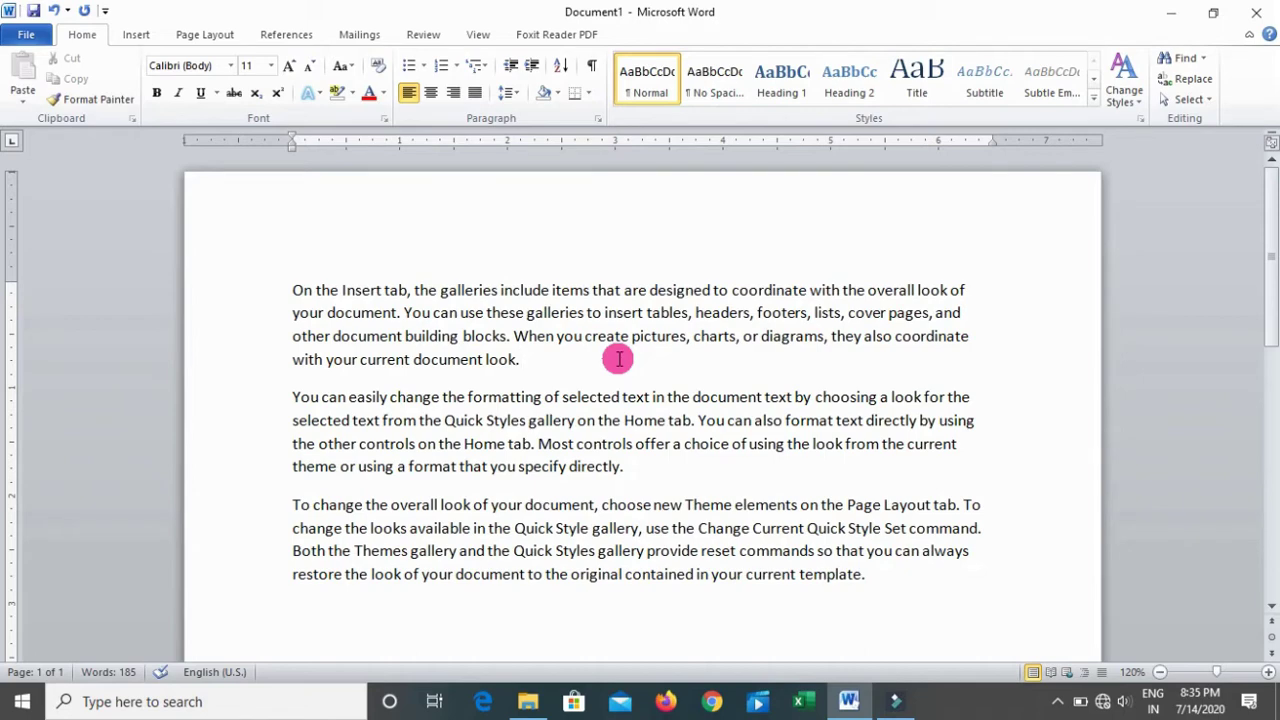
pyautogui.hotkey('ctrl', 'a')
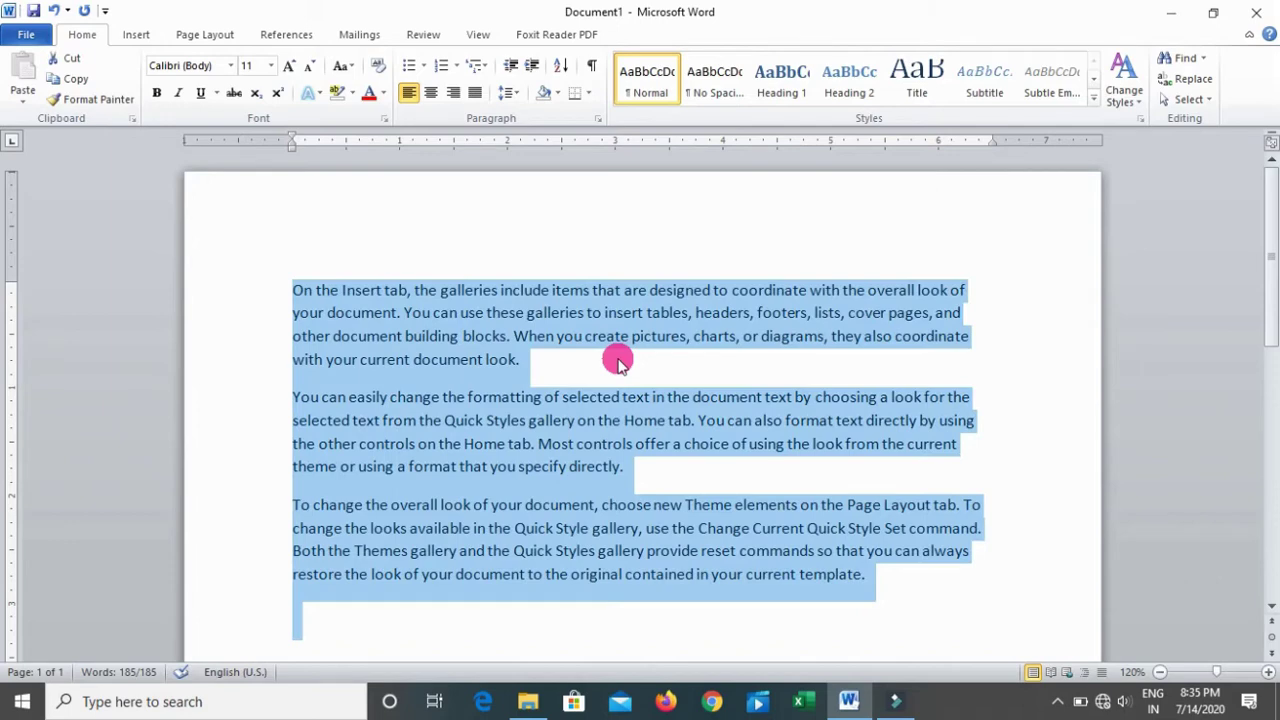
pyautogui.click(411, 67)
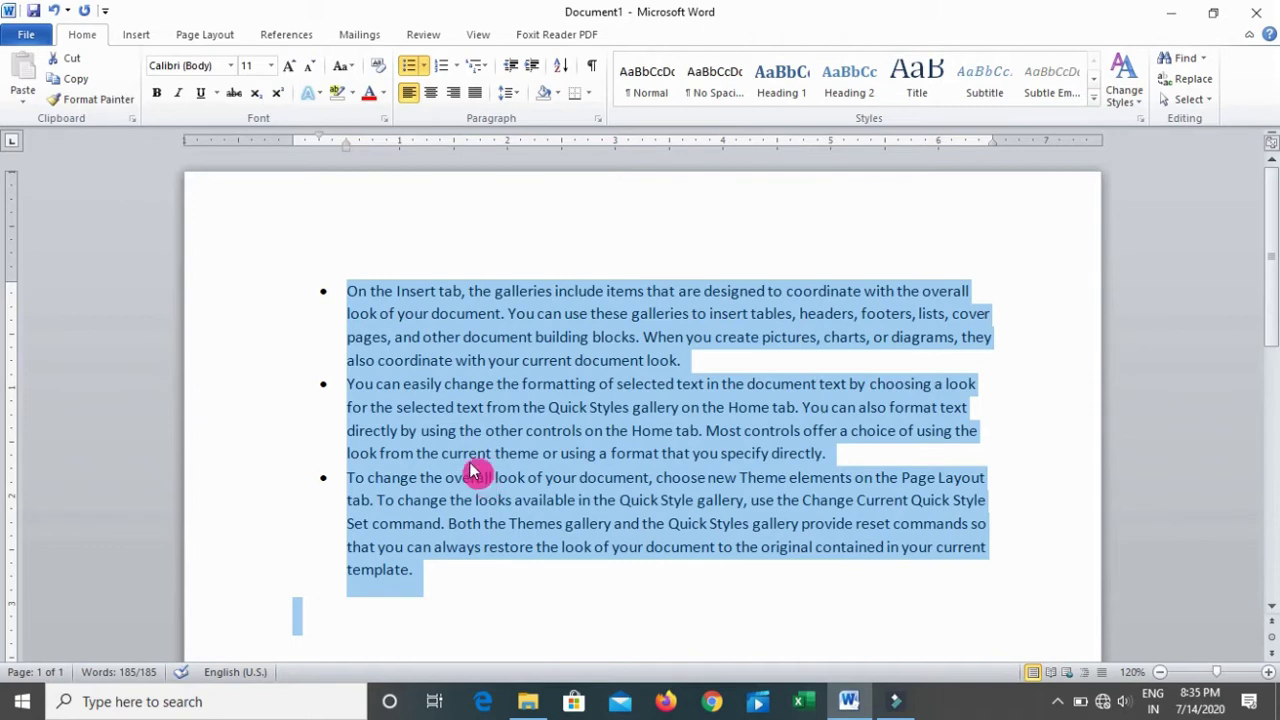
# Switch to arrowhead bullets, then add and remove an empty item after the first one
pyautogui.click(424, 70)
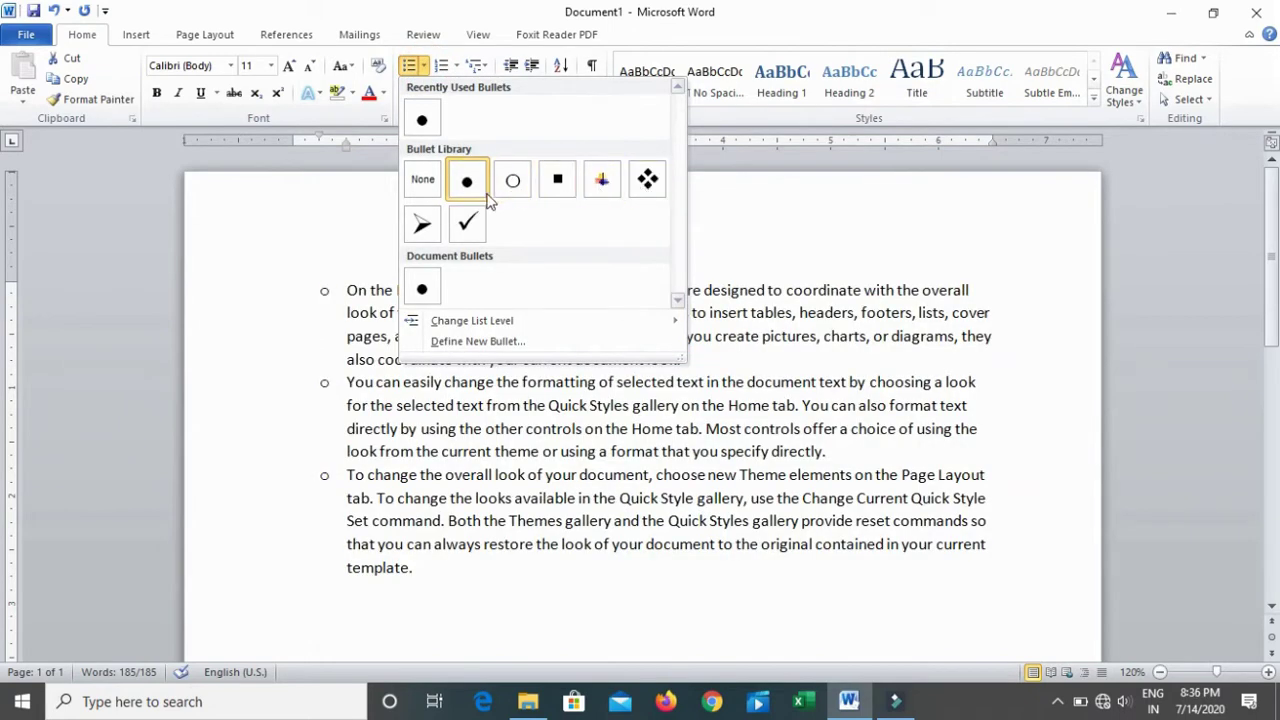
pyautogui.click(426, 223)
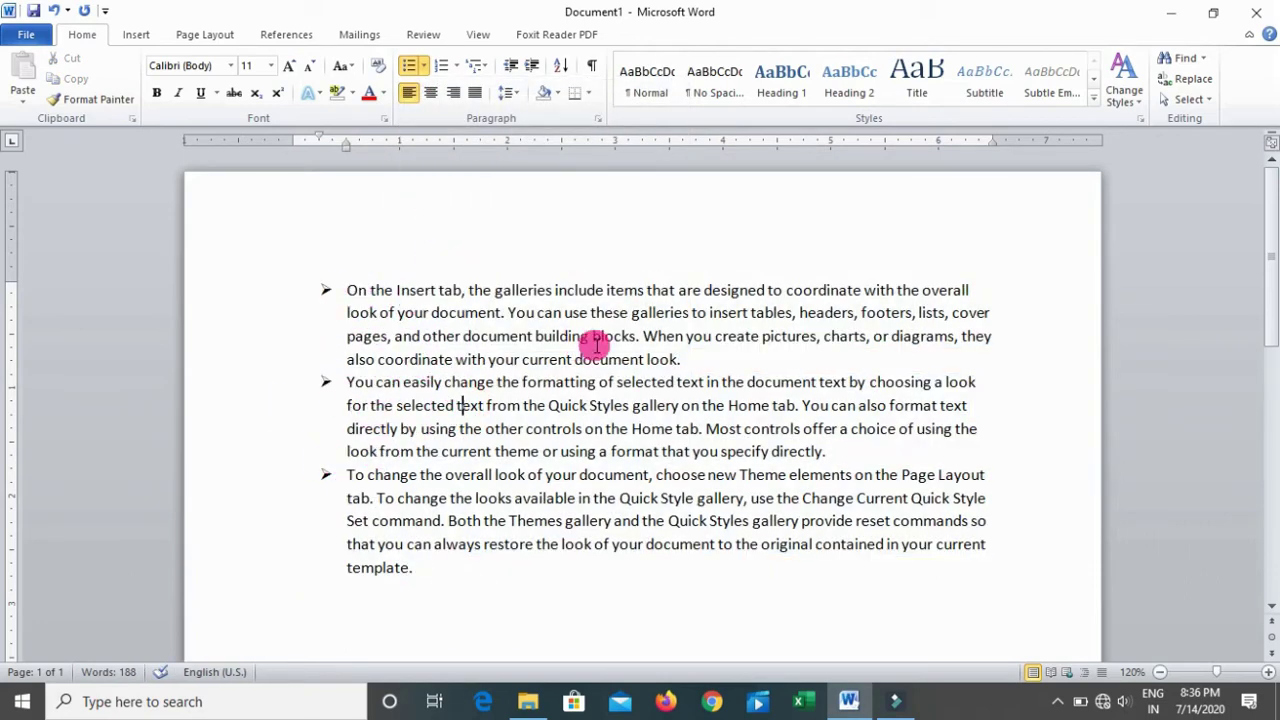
pyautogui.click(690, 358)
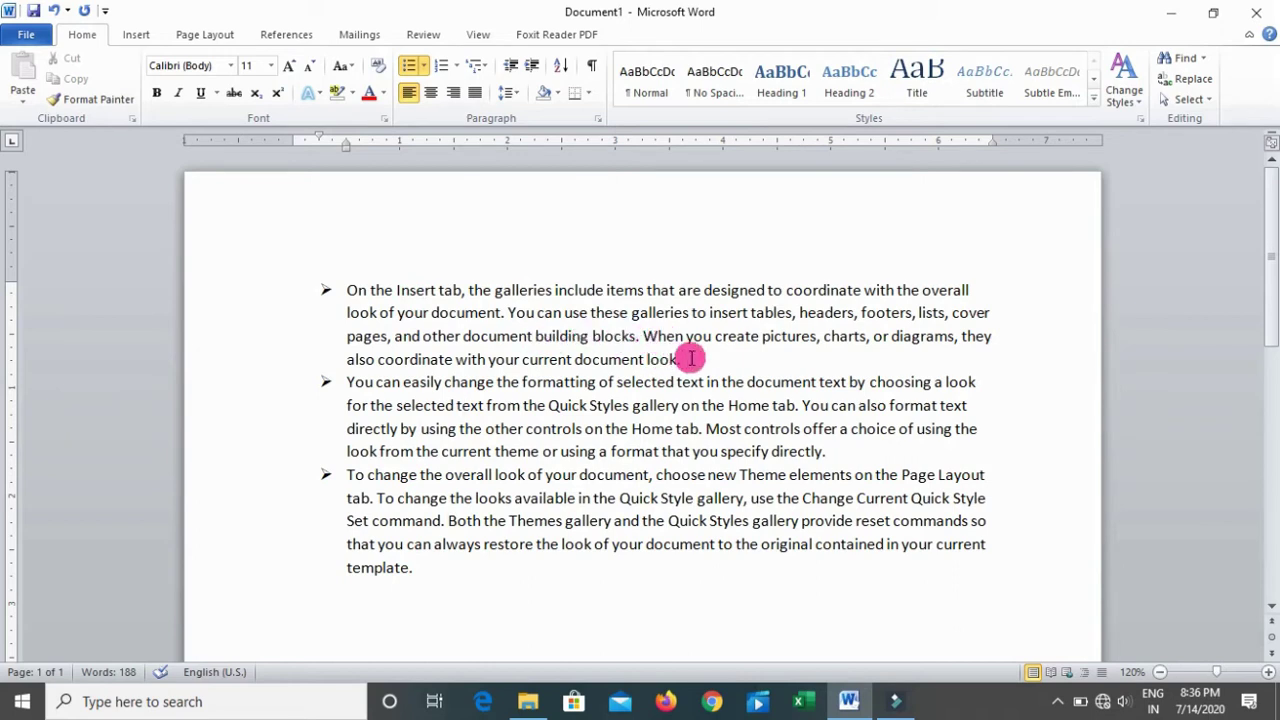
pyautogui.press('Return')
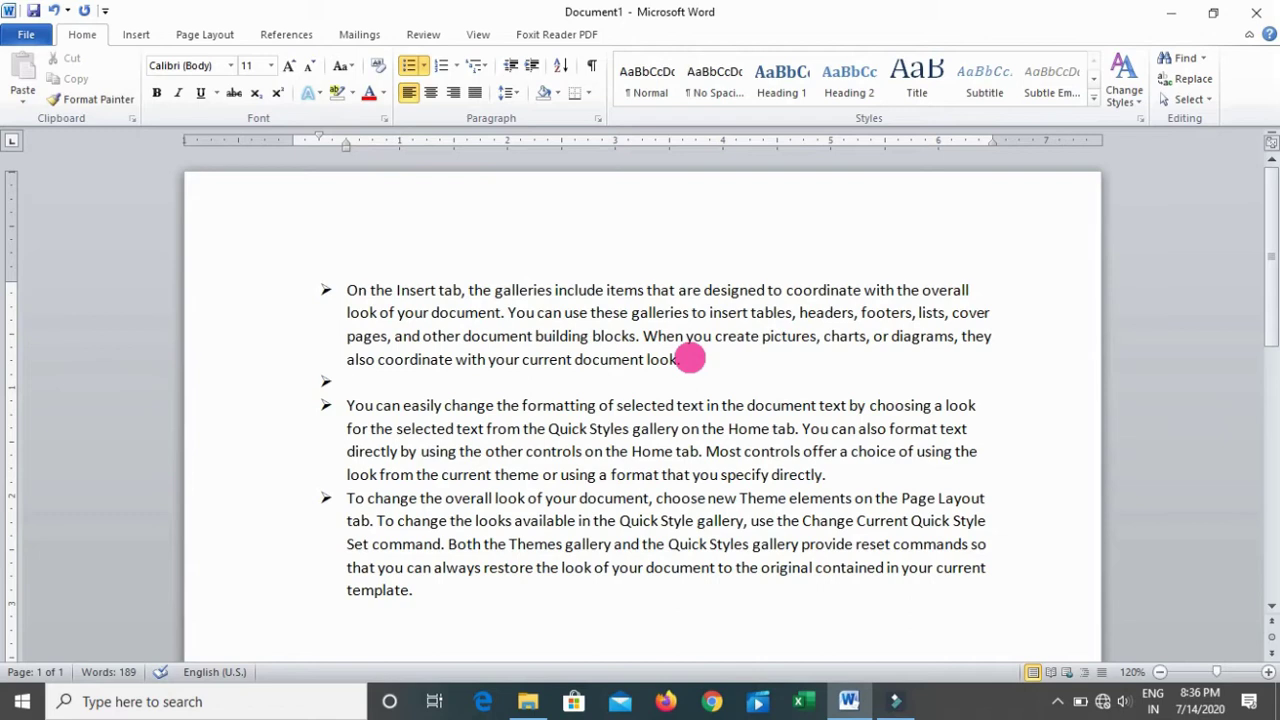
pyautogui.press('Return')
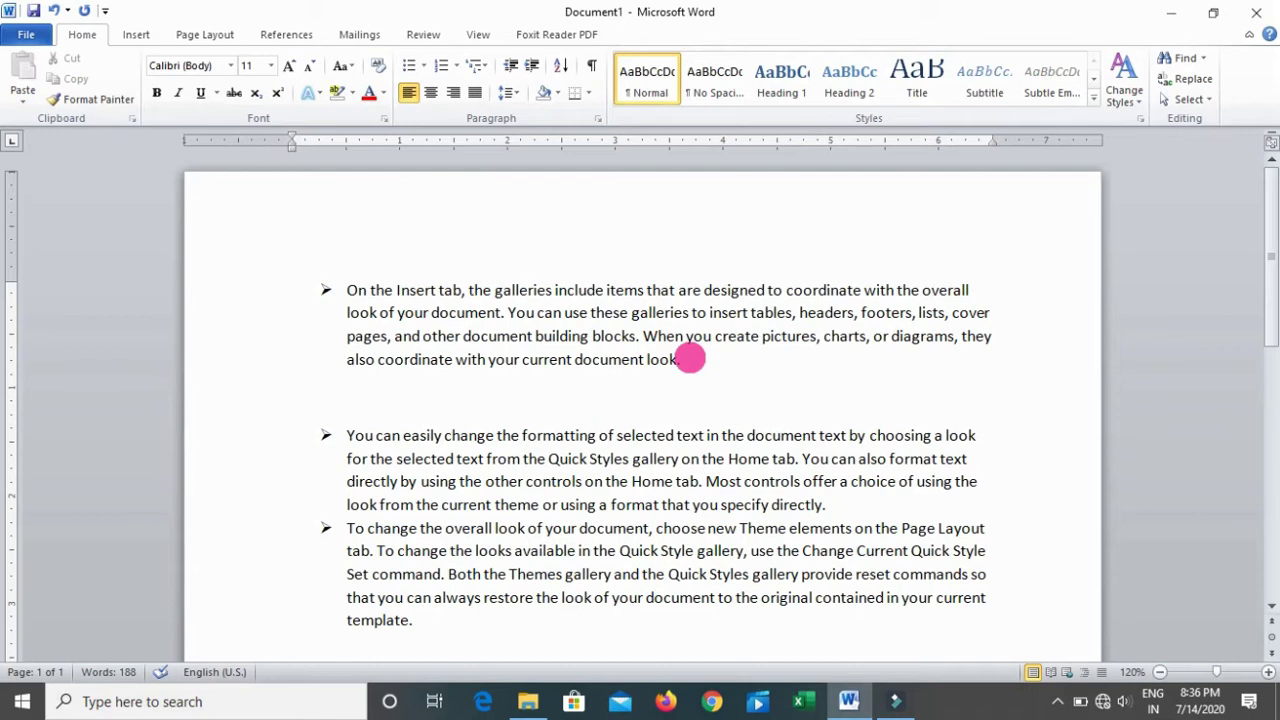
pyautogui.press('BackSpace')
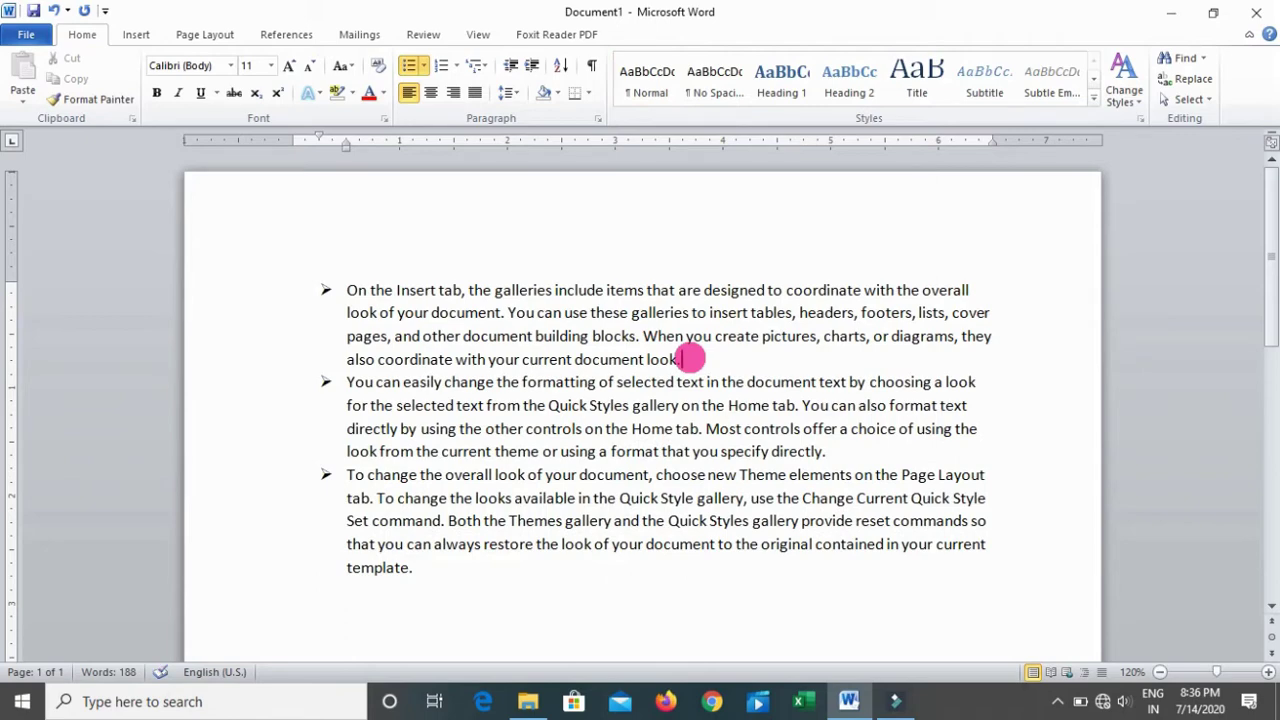
pyautogui.press('Return')
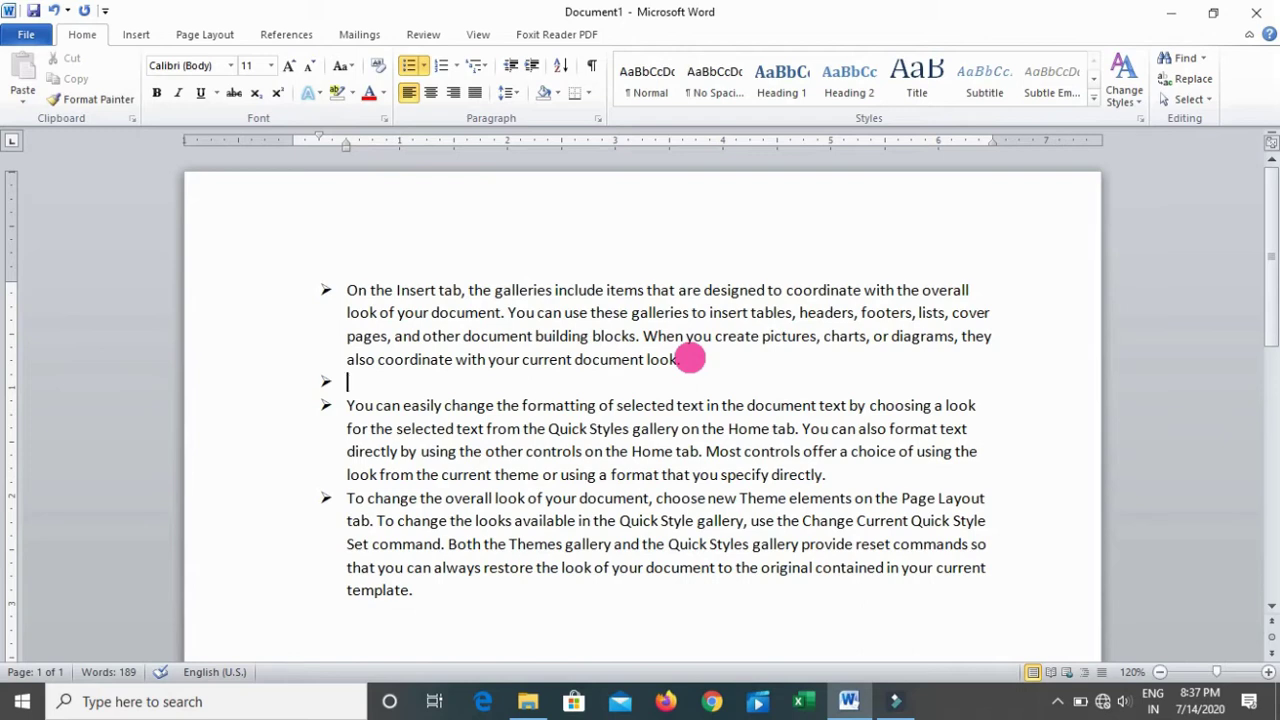
pyautogui.press('BackSpace')
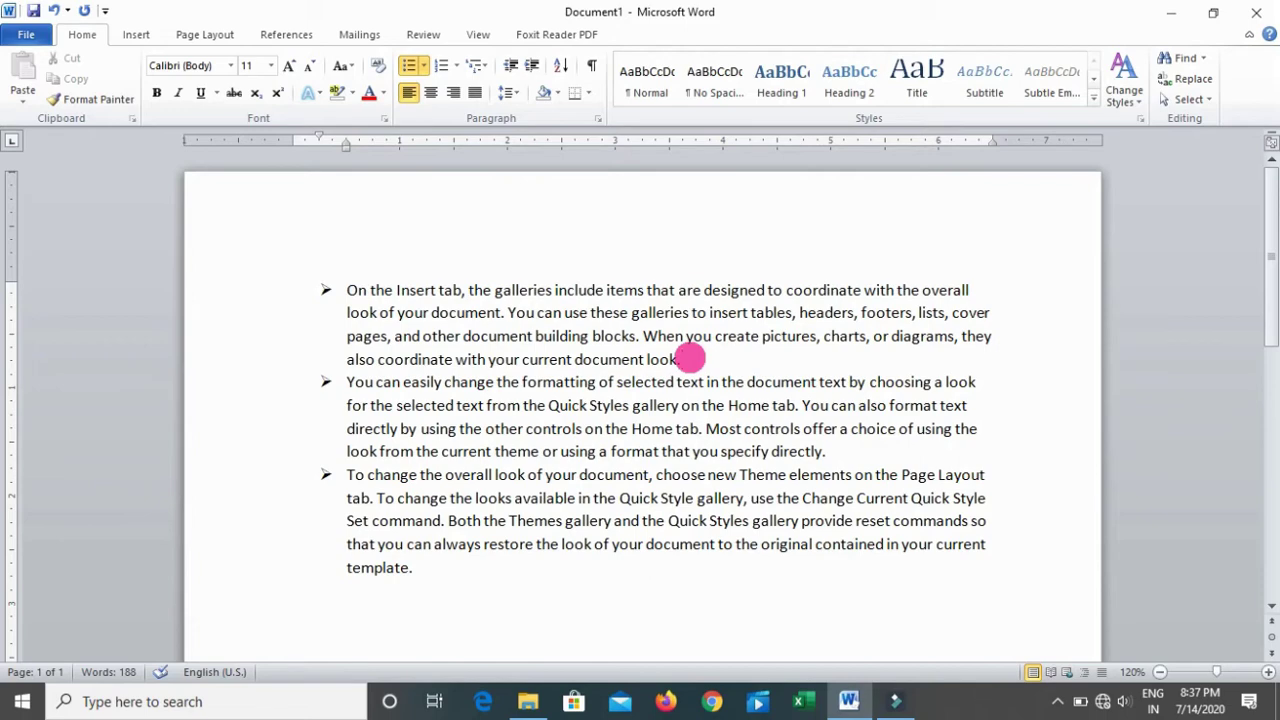
# Apply numbering to all items and switch it to the A. B. C. lettered format
pyautogui.hotkey('ctrl', 'a')
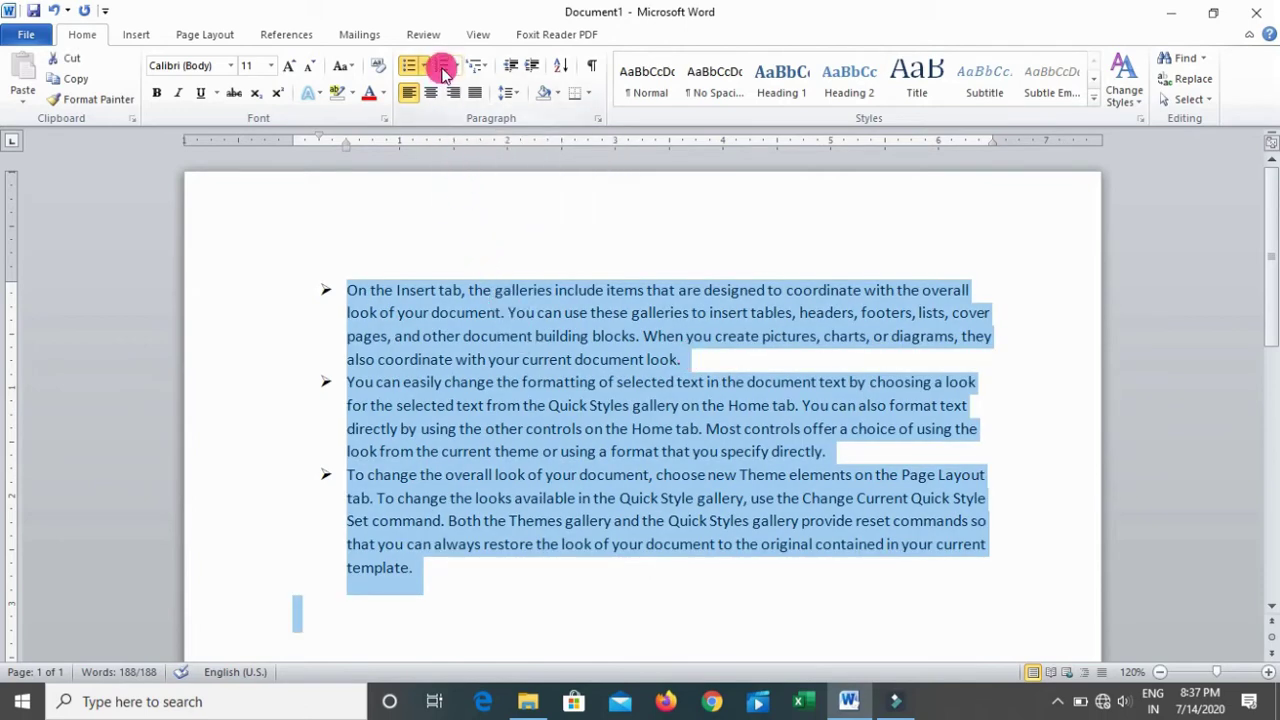
pyautogui.click(443, 66)
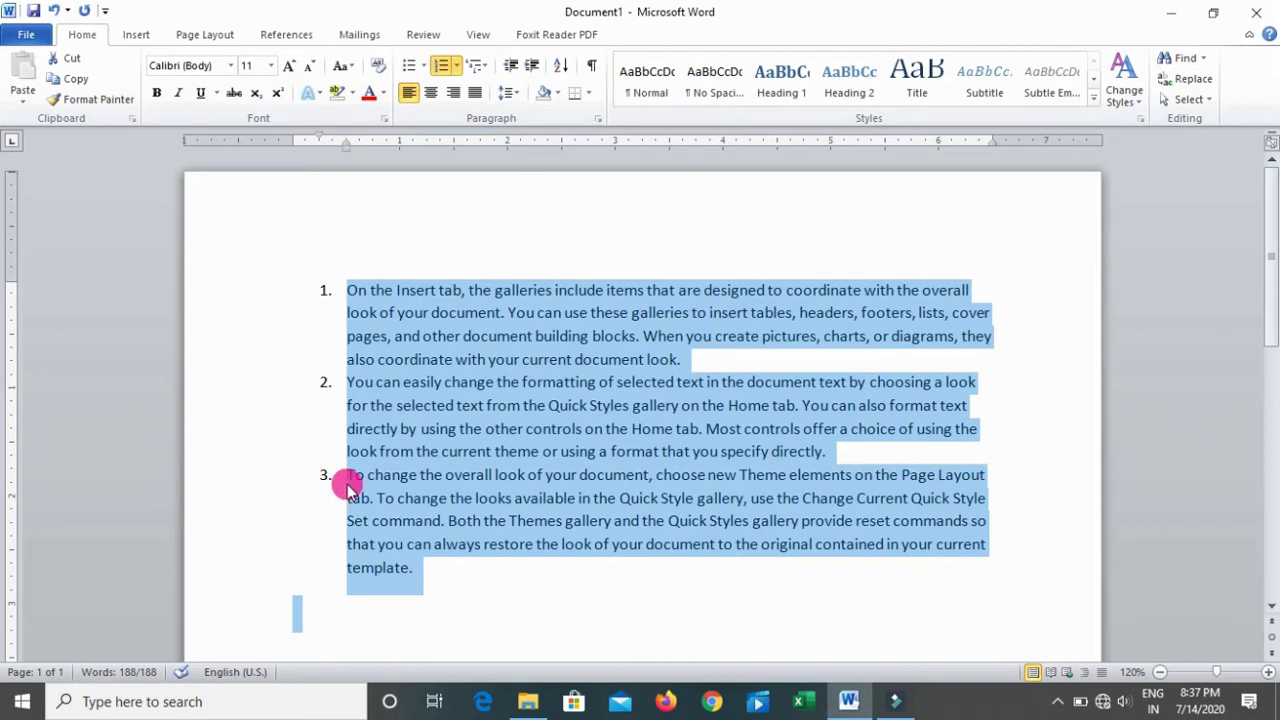
pyautogui.click(458, 68)
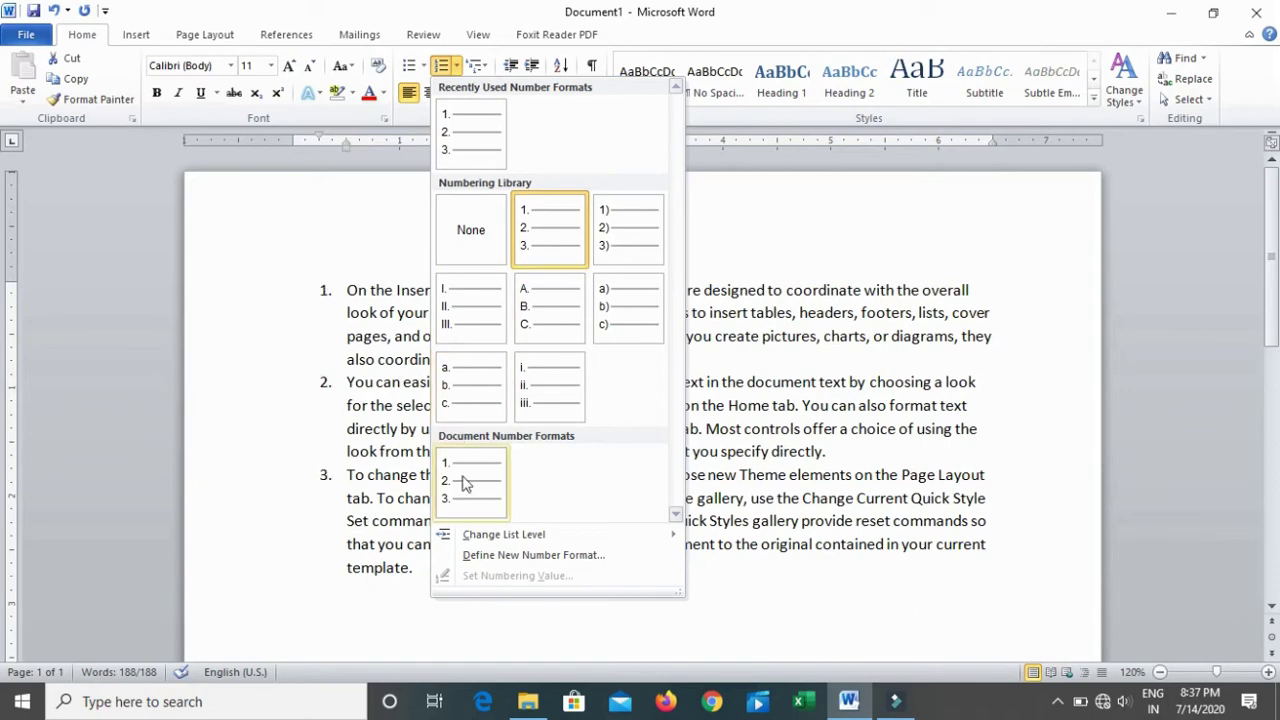
pyautogui.click(540, 303)
pyautogui.click(466, 357)
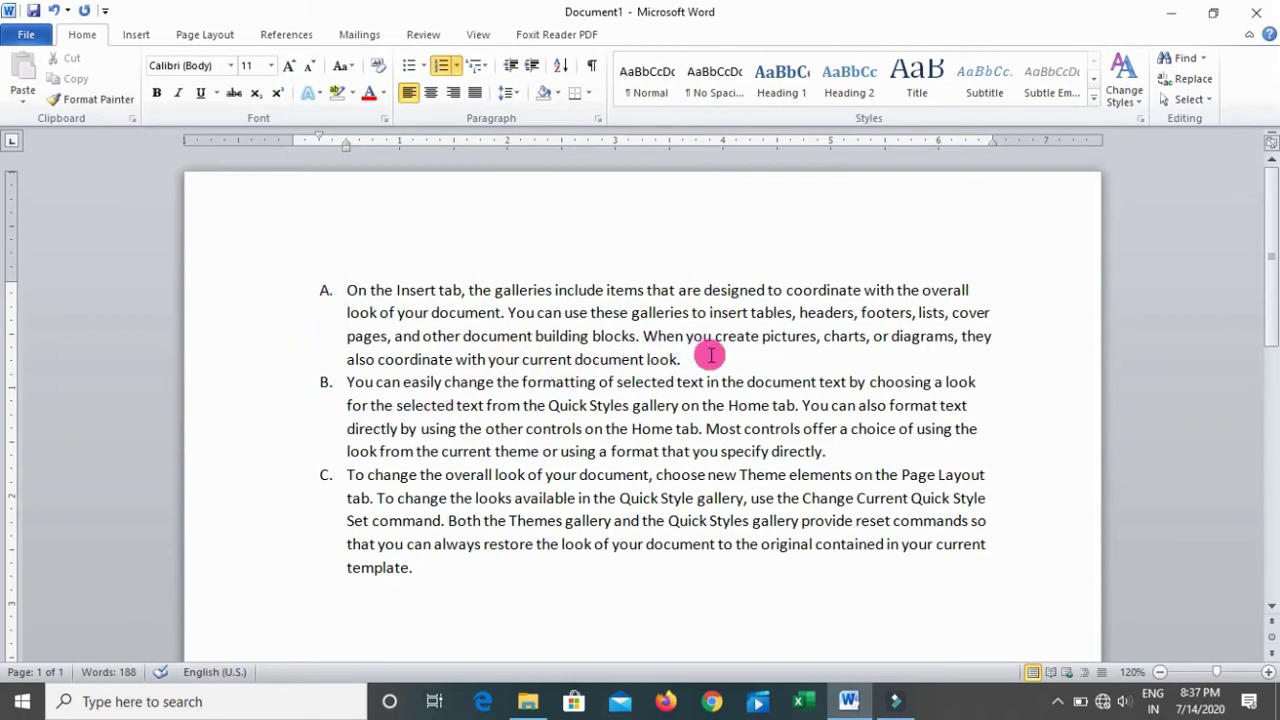
pyautogui.click(348, 292)
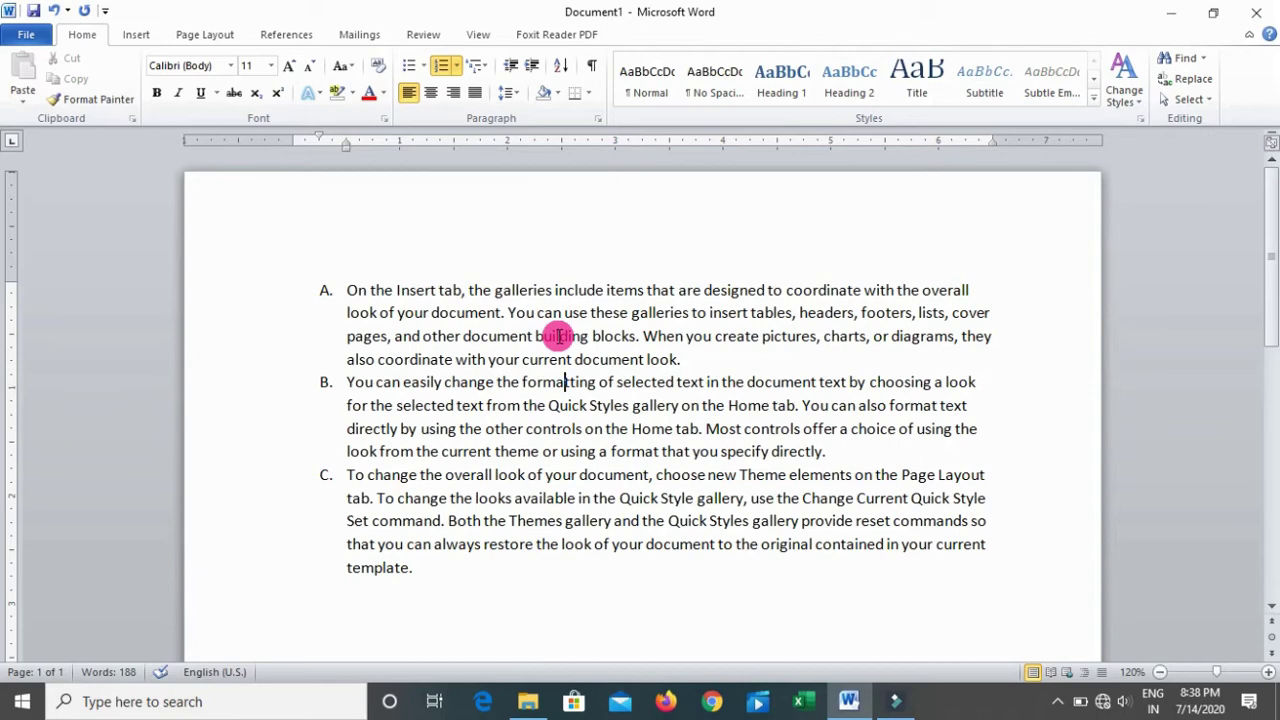
# Apply the 1. 1.1. 1.1.1. multilevel list style to all three paragraphs
pyautogui.hotkey('ctrl', 'a')
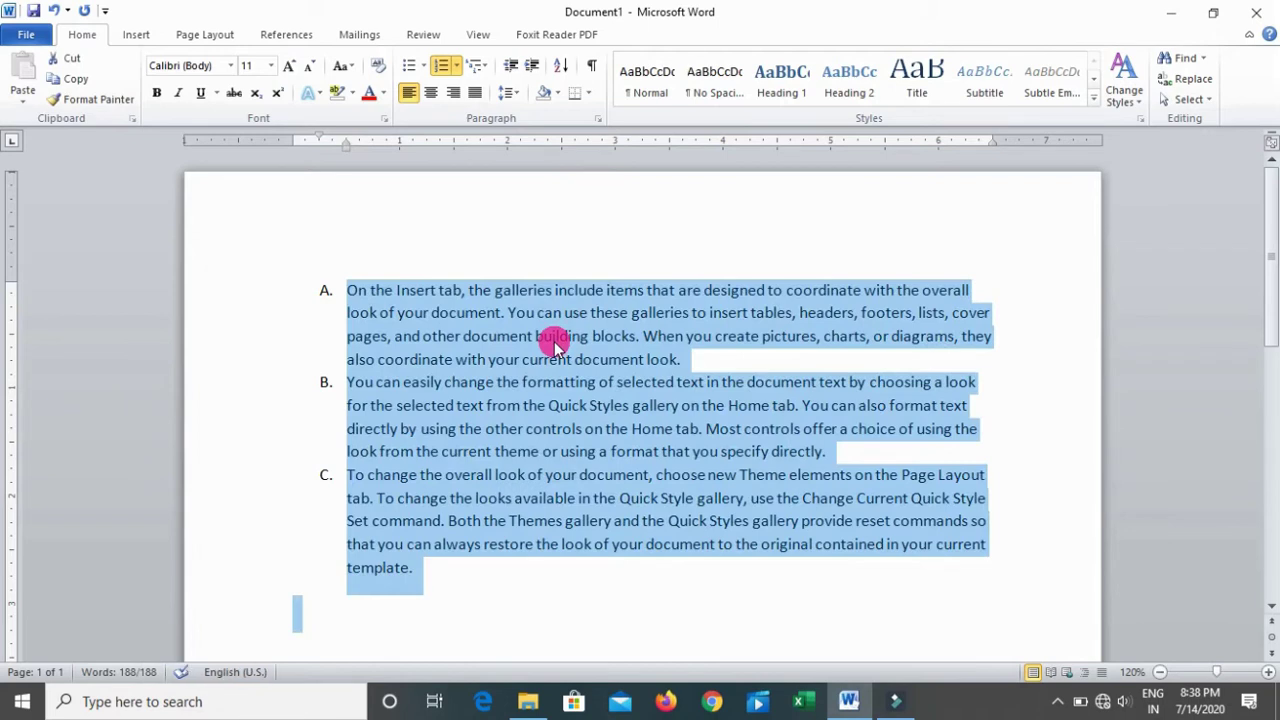
pyautogui.click(484, 68)
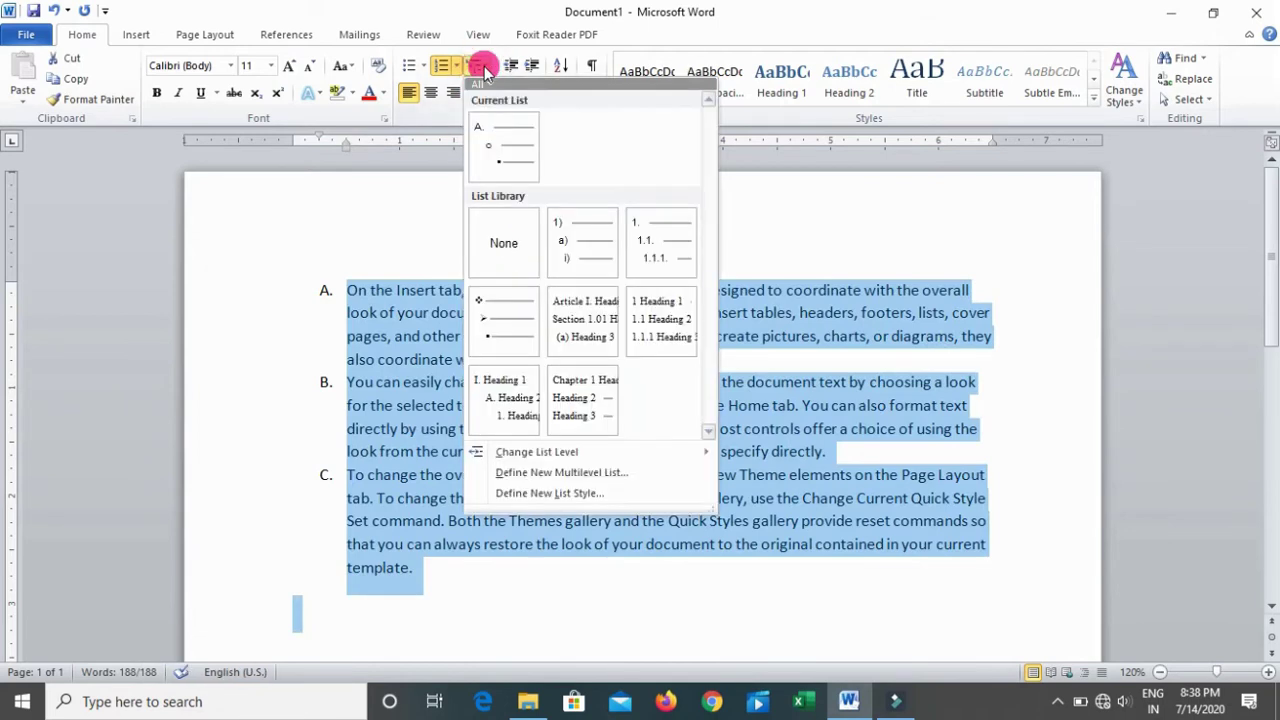
pyautogui.moveTo(655, 268)
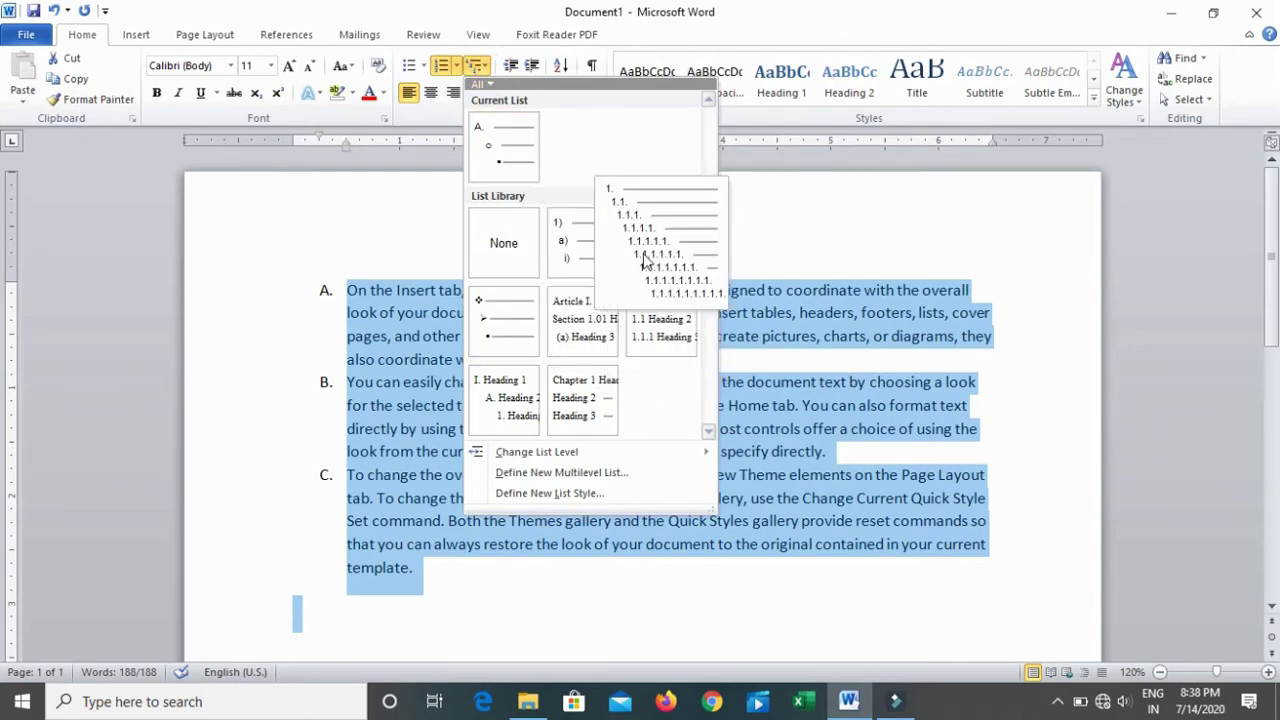
pyautogui.click(643, 258)
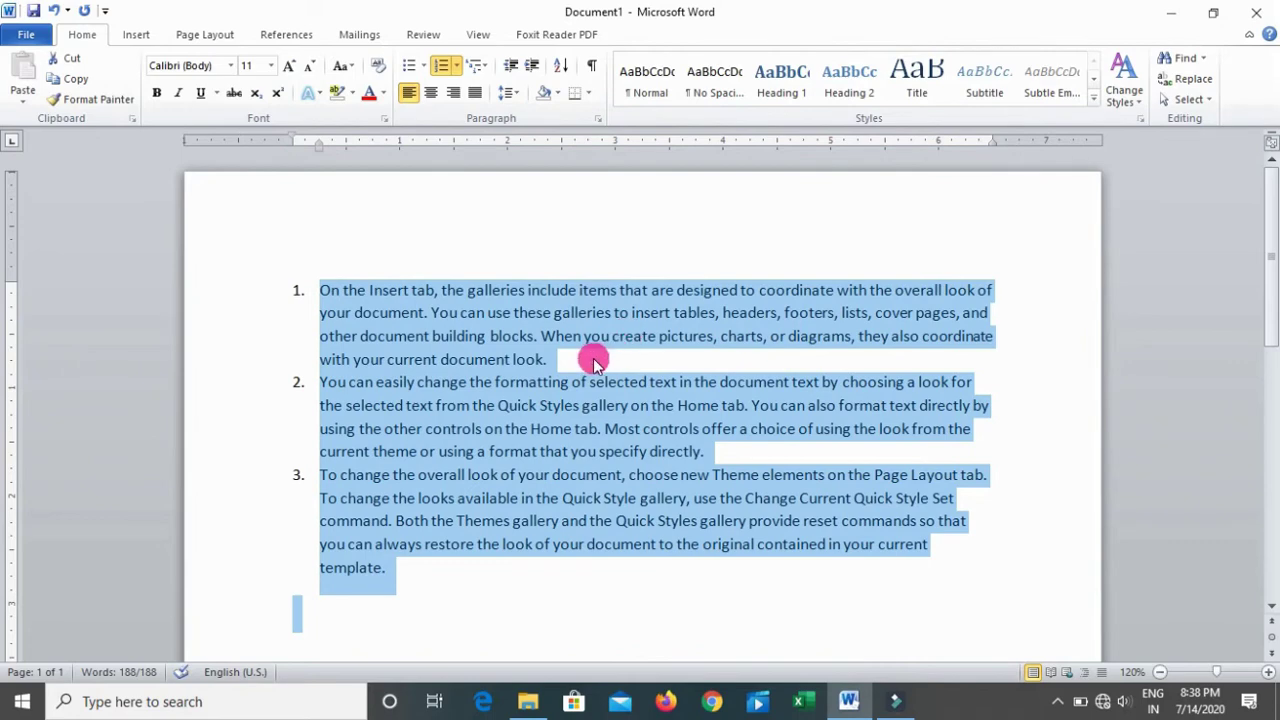
pyautogui.click(594, 358)
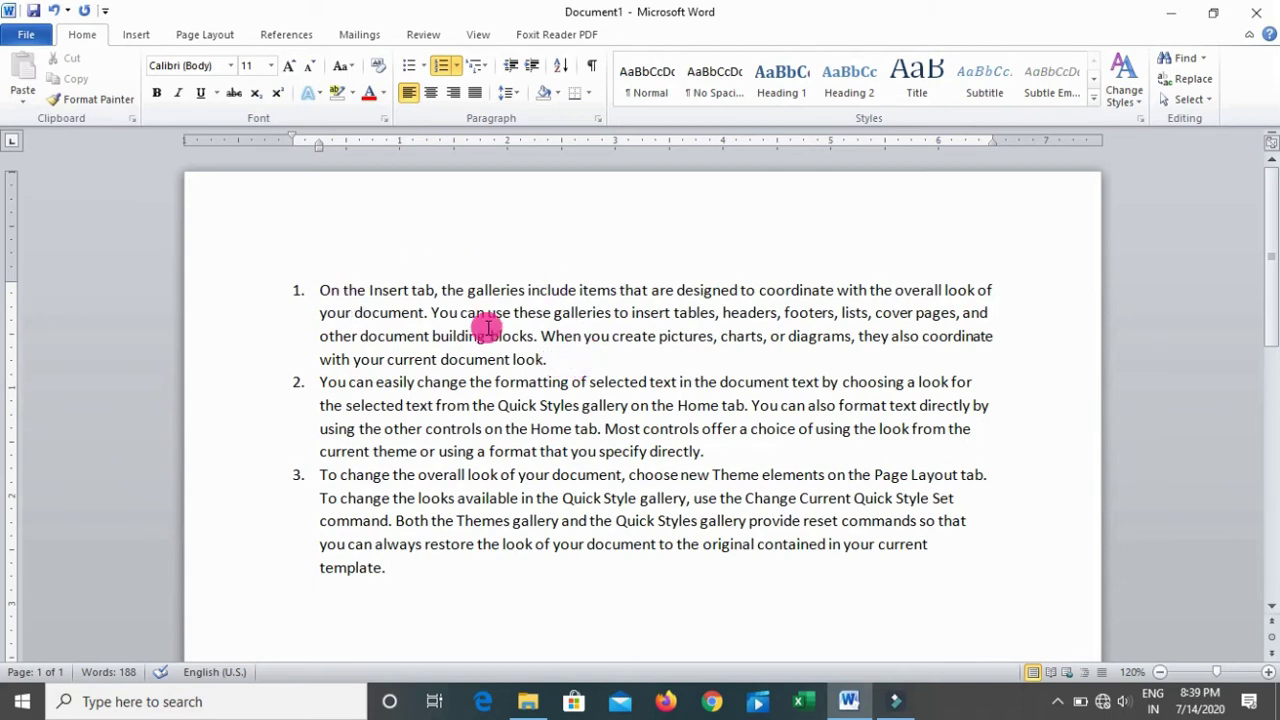
# Add sub-items No, Yes and never as 1.1–1.3 under item 1
pyautogui.press('Return')
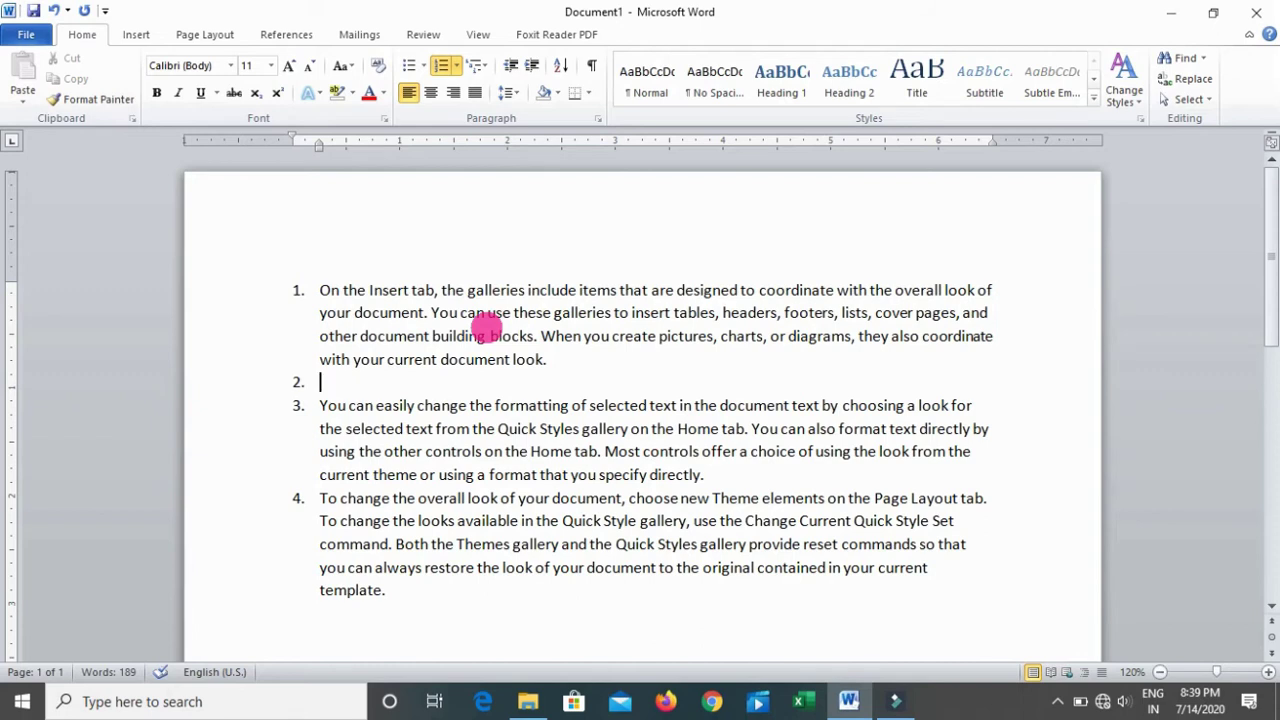
pyautogui.press('Tab')
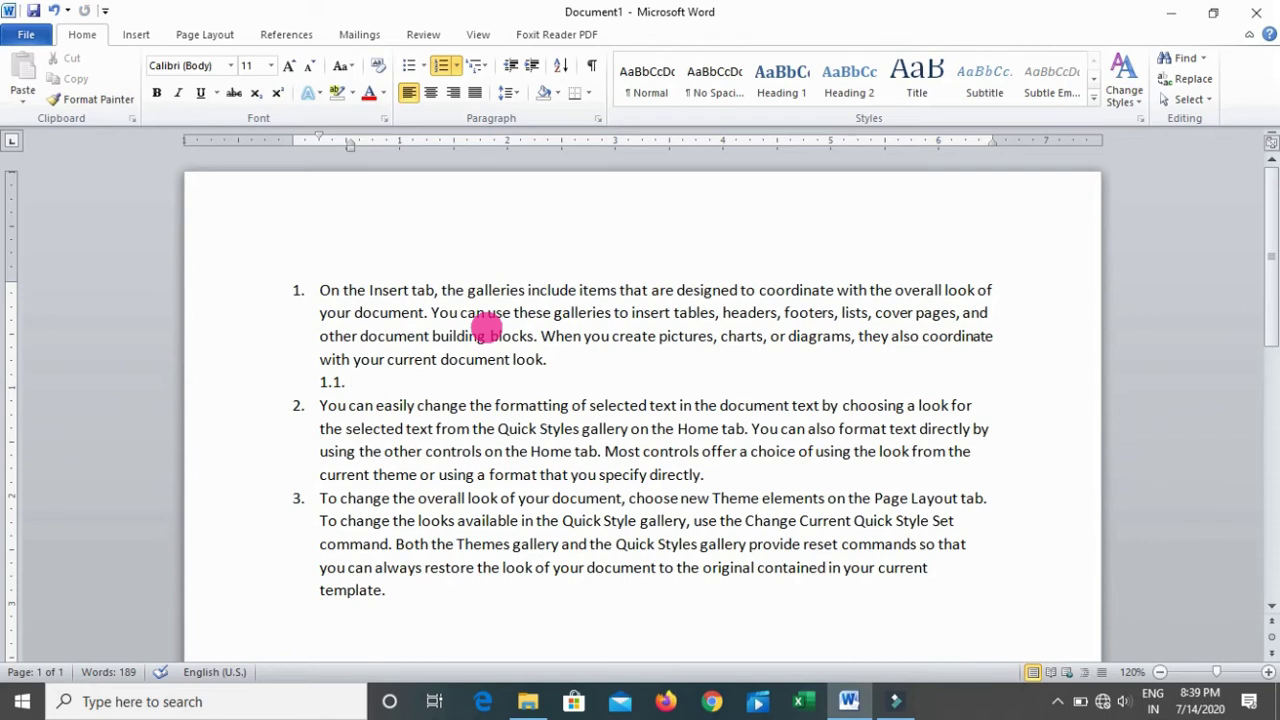
pyautogui.write('No')
pyautogui.press('Return')
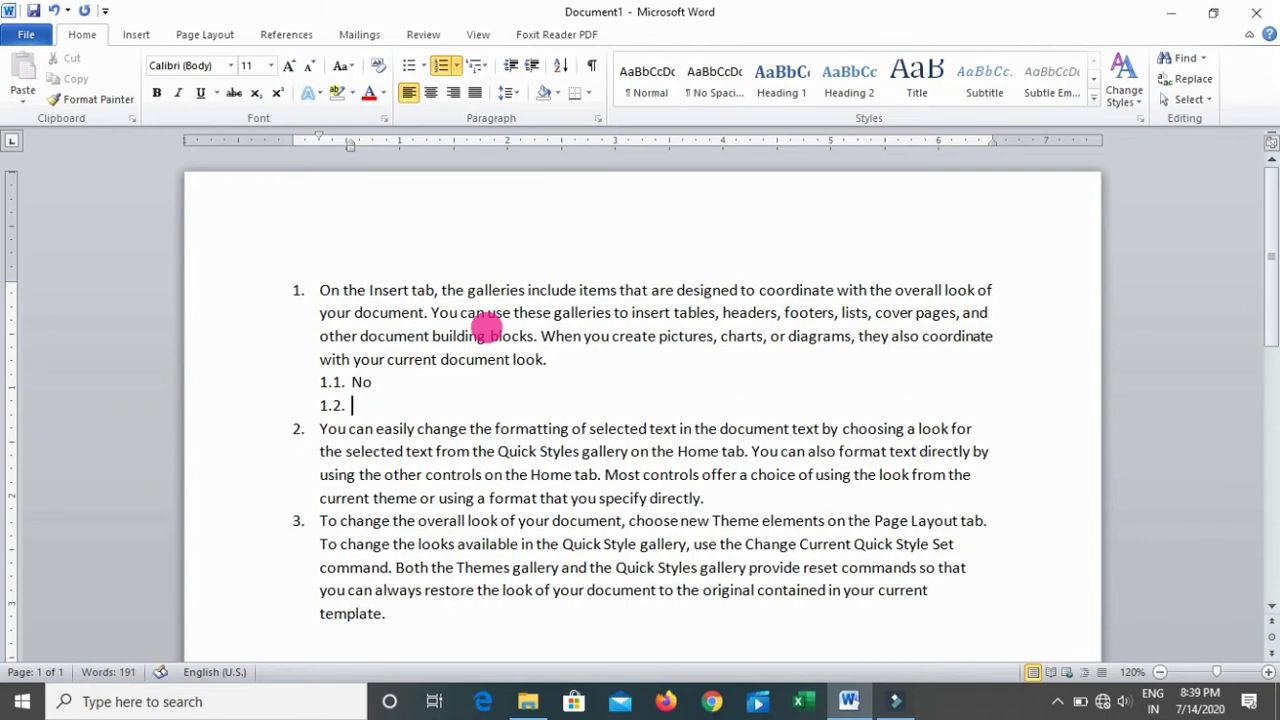
pyautogui.write('y')
pyautogui.write('es')
pyautogui.press('Return')
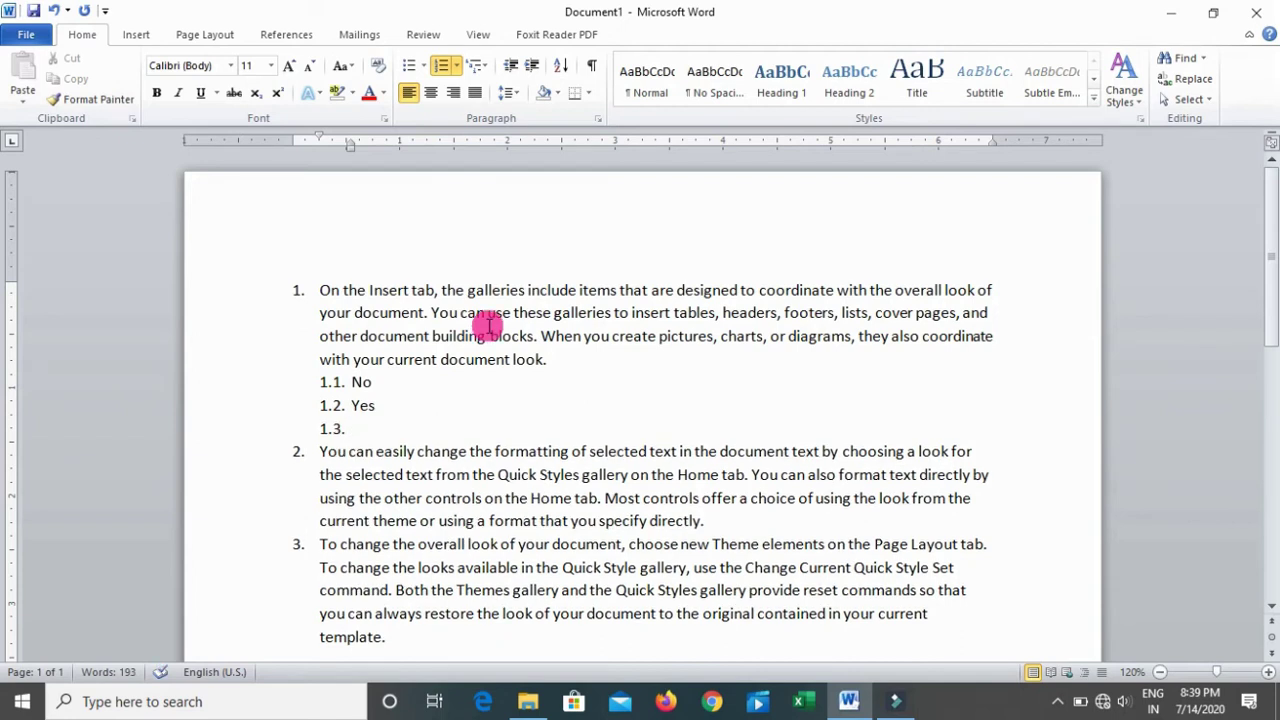
pyautogui.write('never')
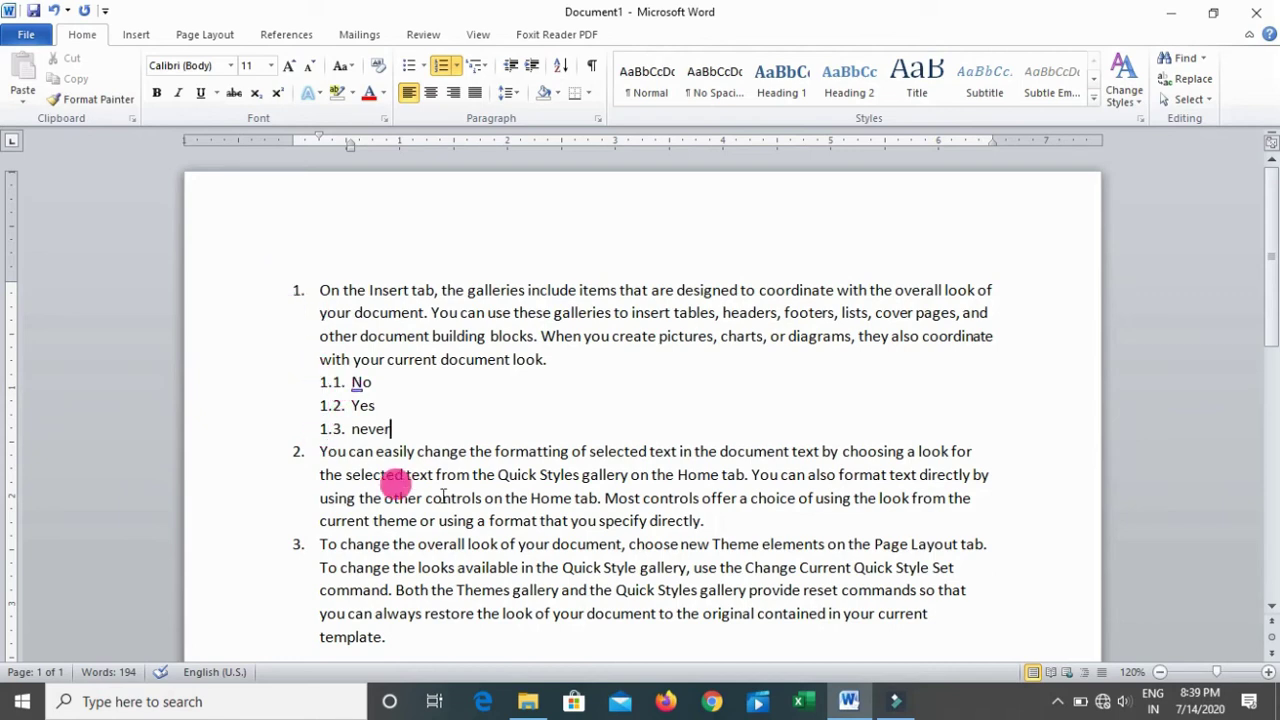
# Add sub-items Tab and Insert as 2.1 and 2.2 under item 2, starting 2.3
pyautogui.click(712, 517)
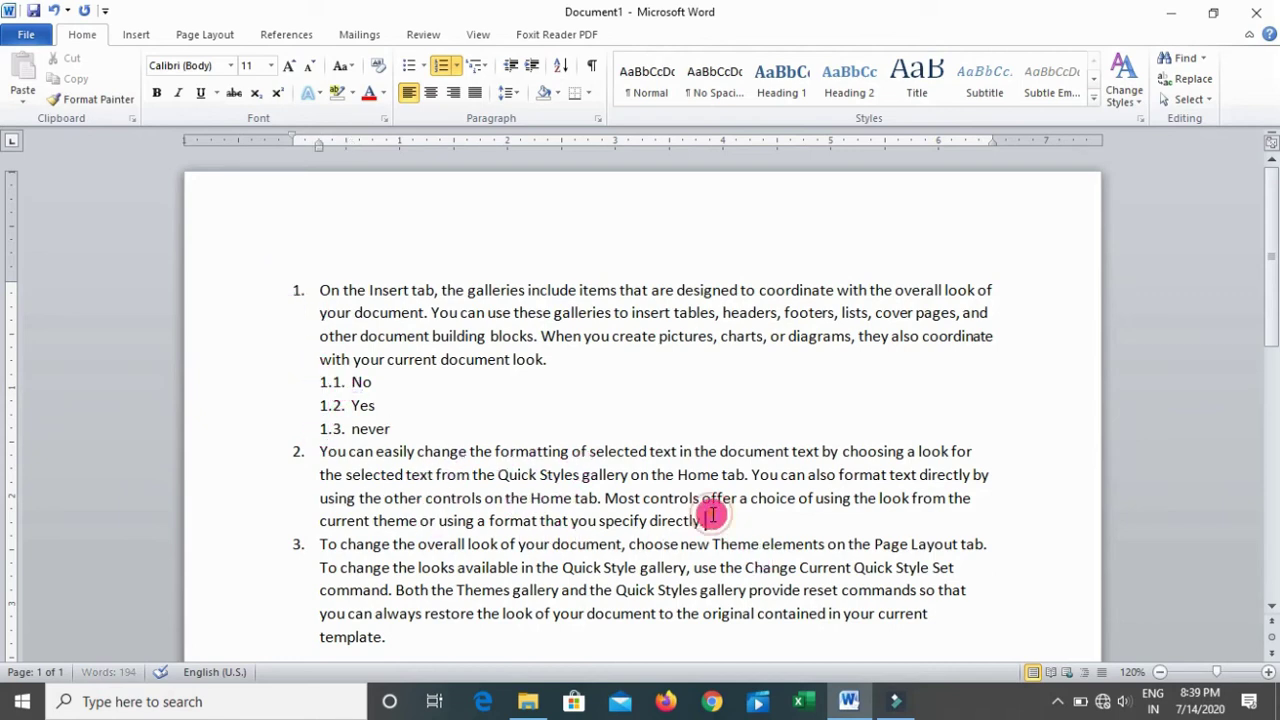
pyautogui.press('Return')
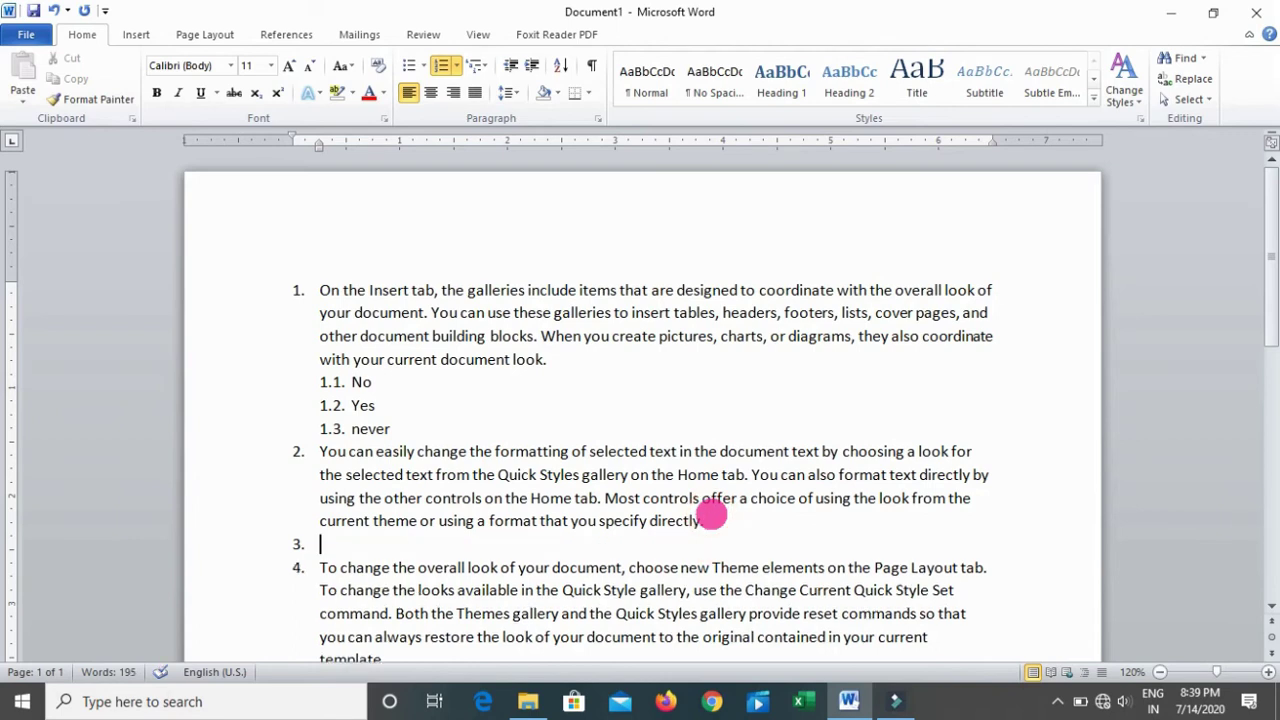
pyautogui.press('Tab')
pyautogui.write('ta')
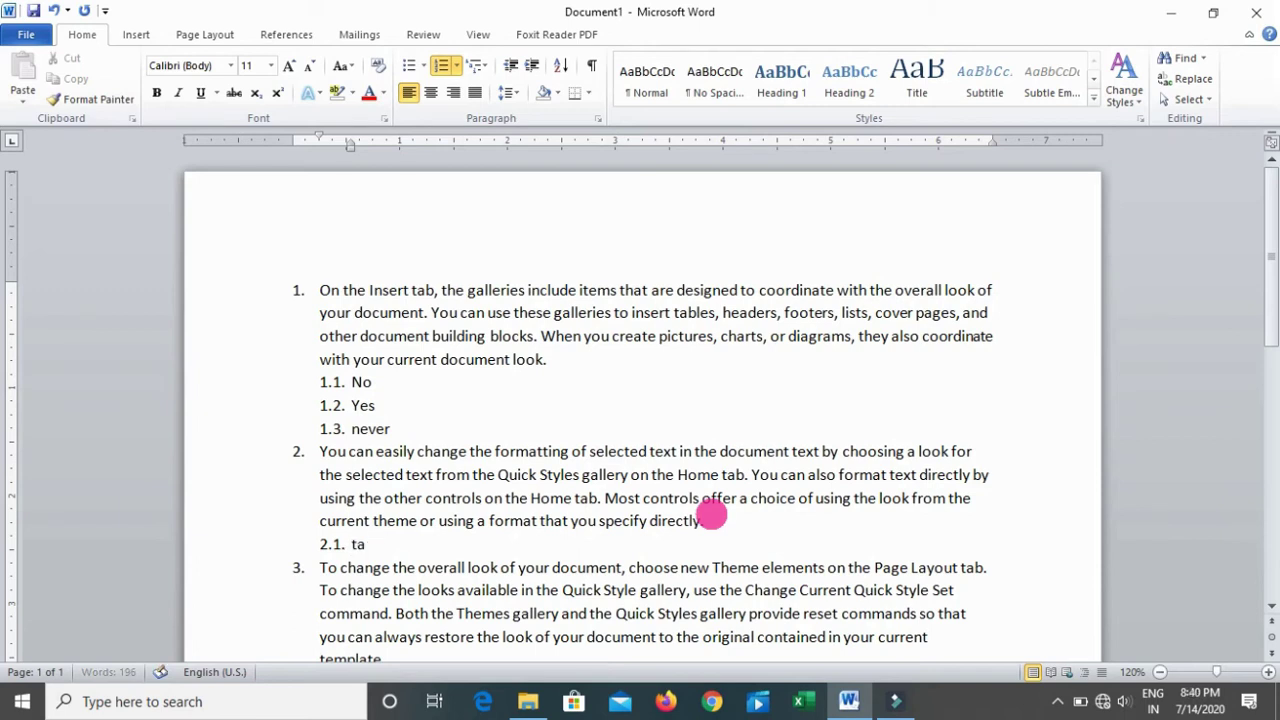
pyautogui.write('b')
pyautogui.press('Return')
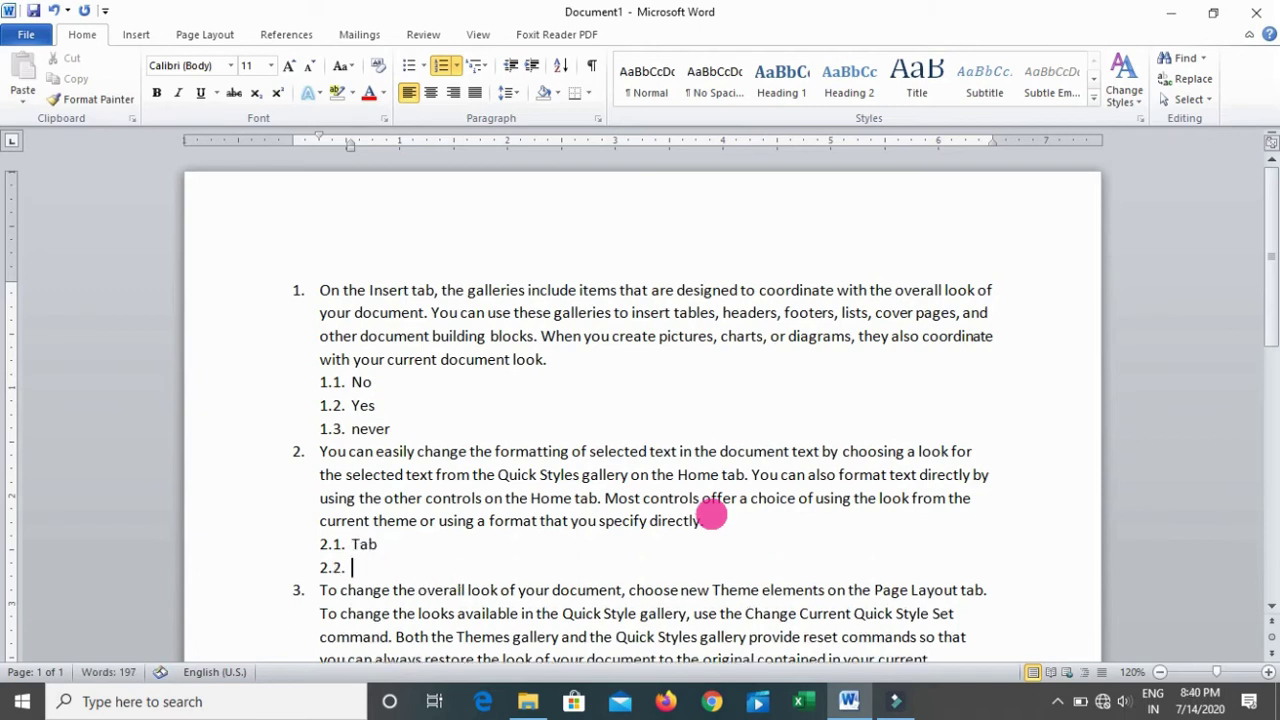
pyautogui.write('ins')
pyautogui.write('ert')
pyautogui.press('Return')
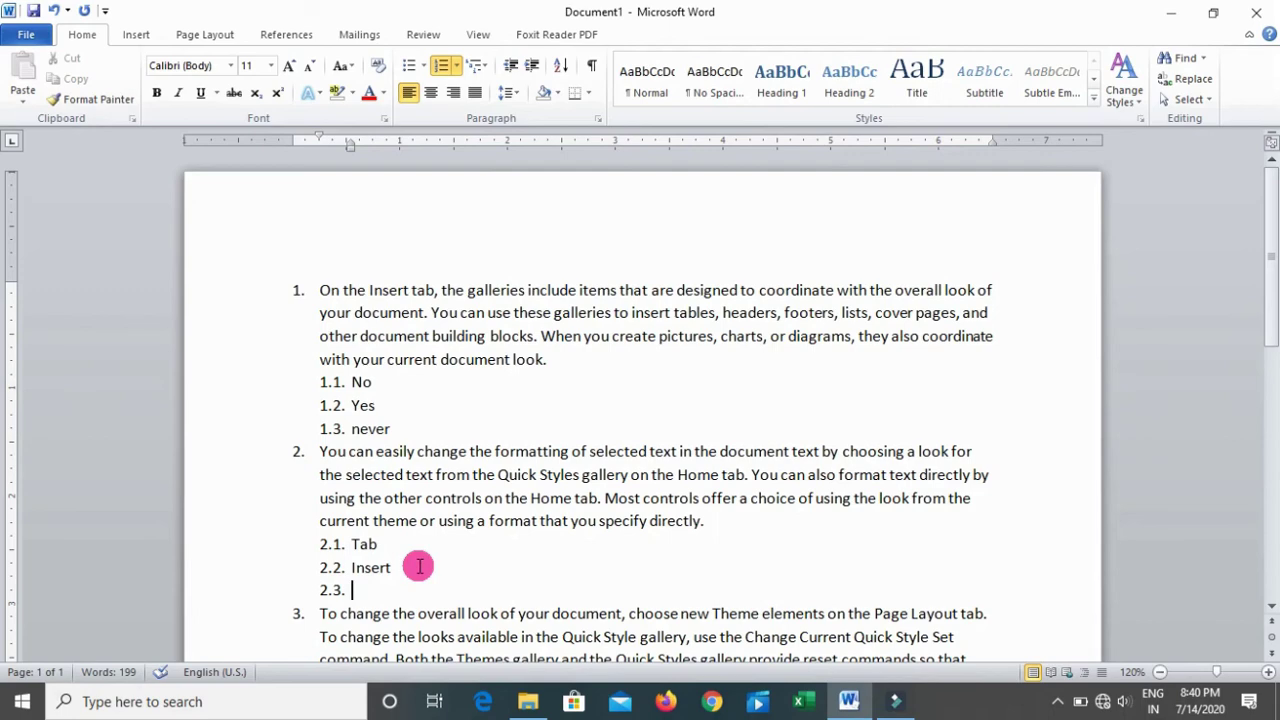
# Turn off numbering for the whole document, leaving the sub-items as indented plain text
pyautogui.scroll(-1, 438, 543)
pyautogui.scroll(-2, 440, 543)
pyautogui.scroll(1, 448, 538)
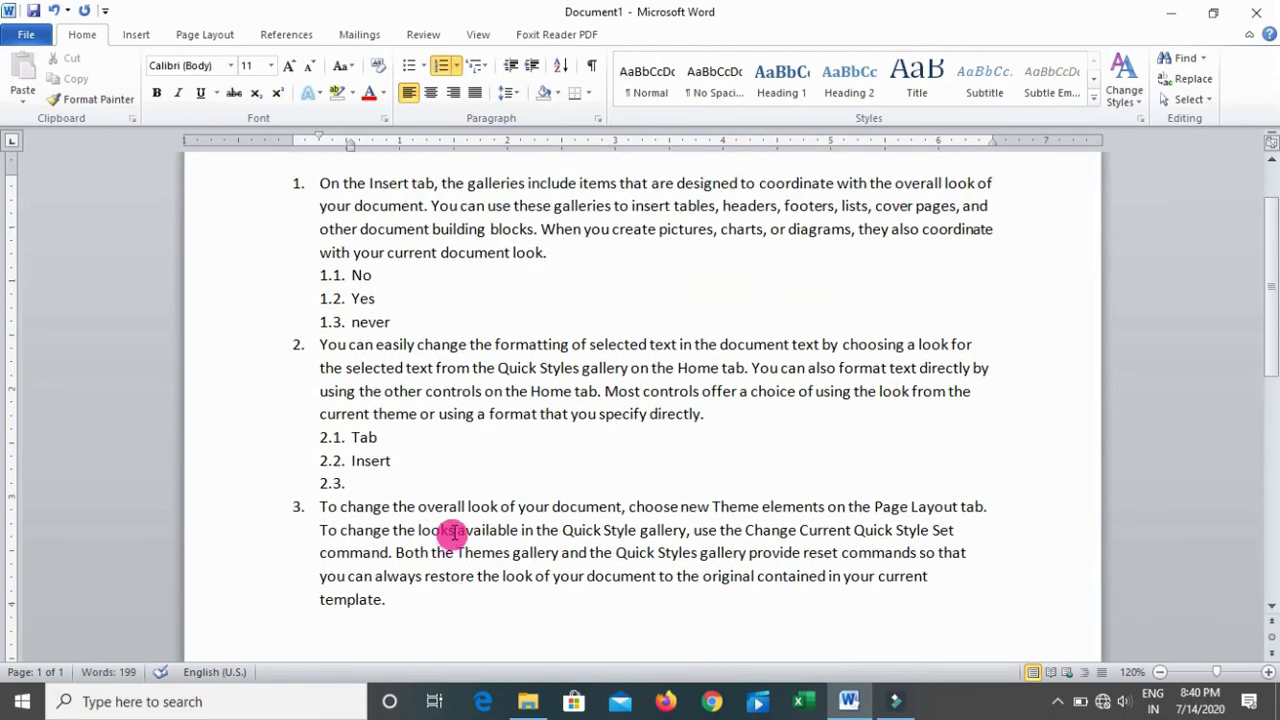
pyautogui.scroll(2, 453, 532)
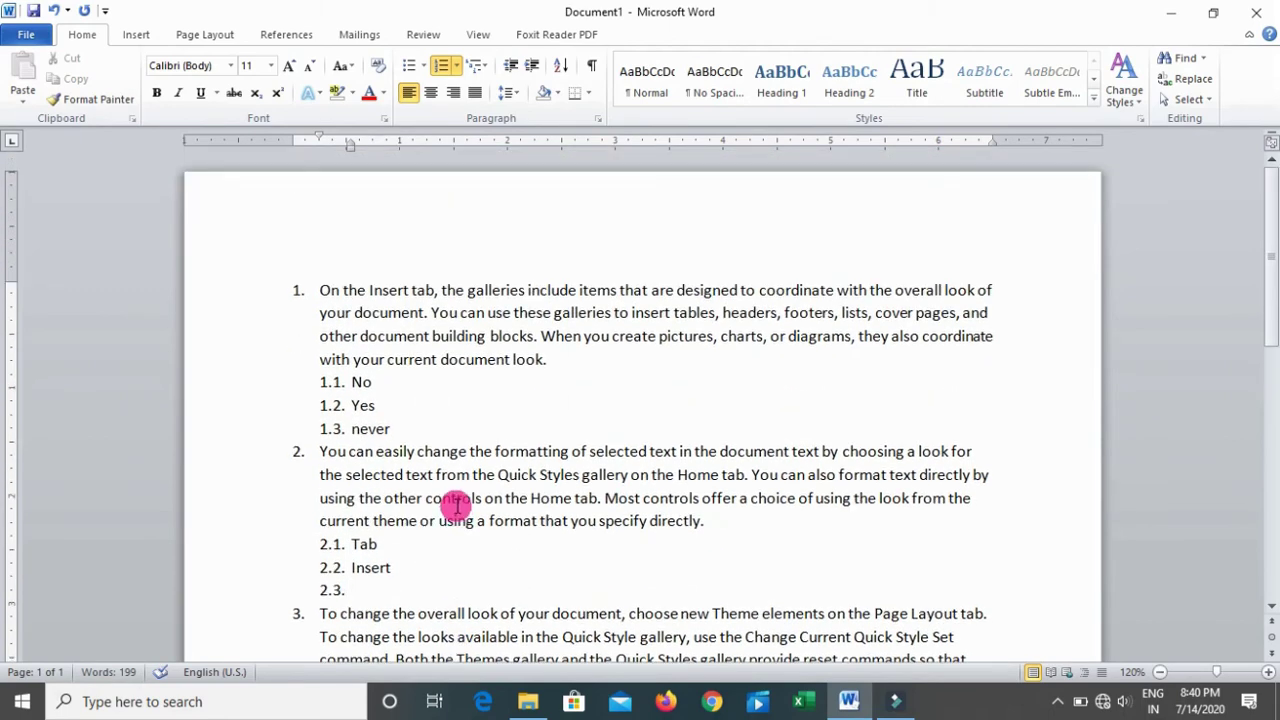
pyautogui.hotkey('ctrl', 'a')
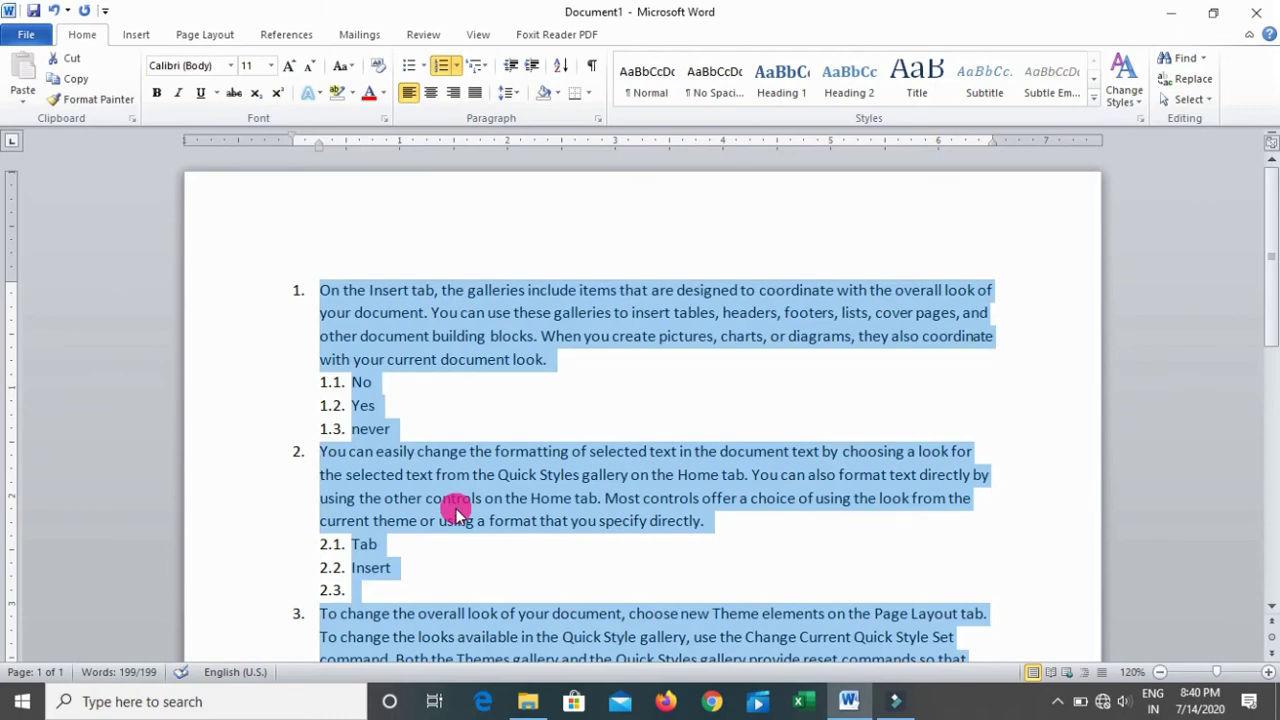
pyautogui.click(444, 72)
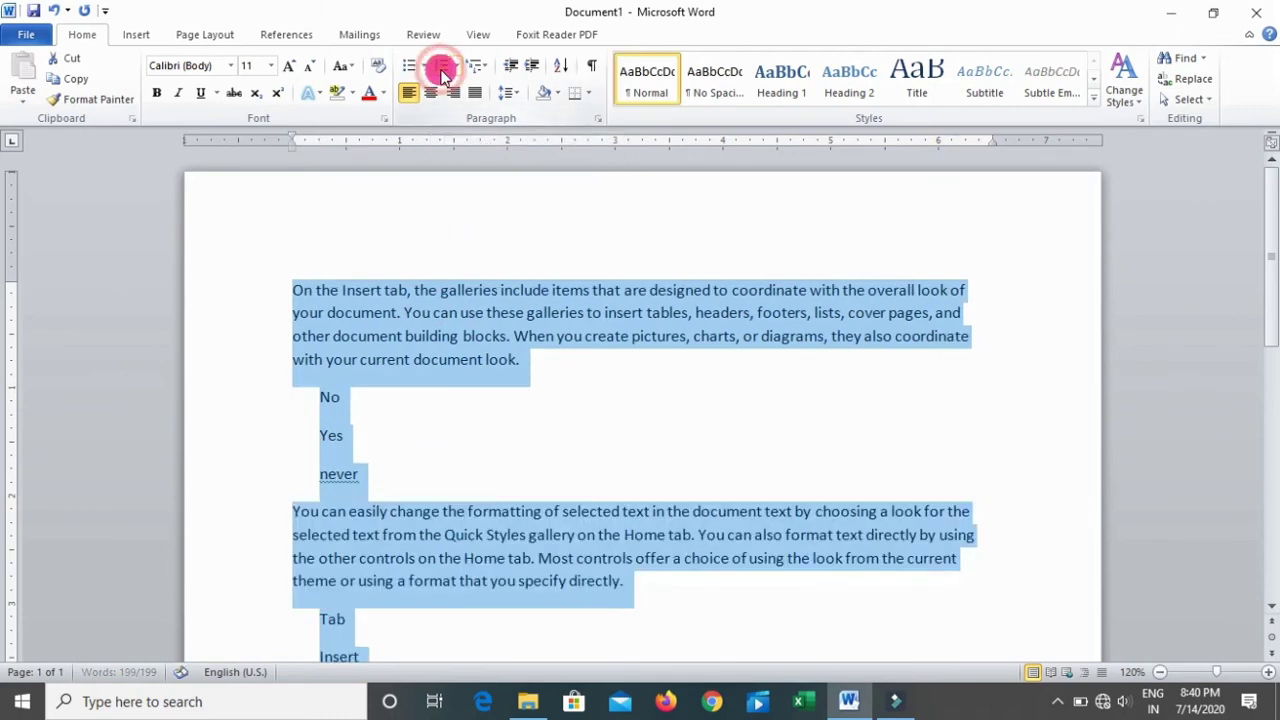
pyautogui.click(505, 428)
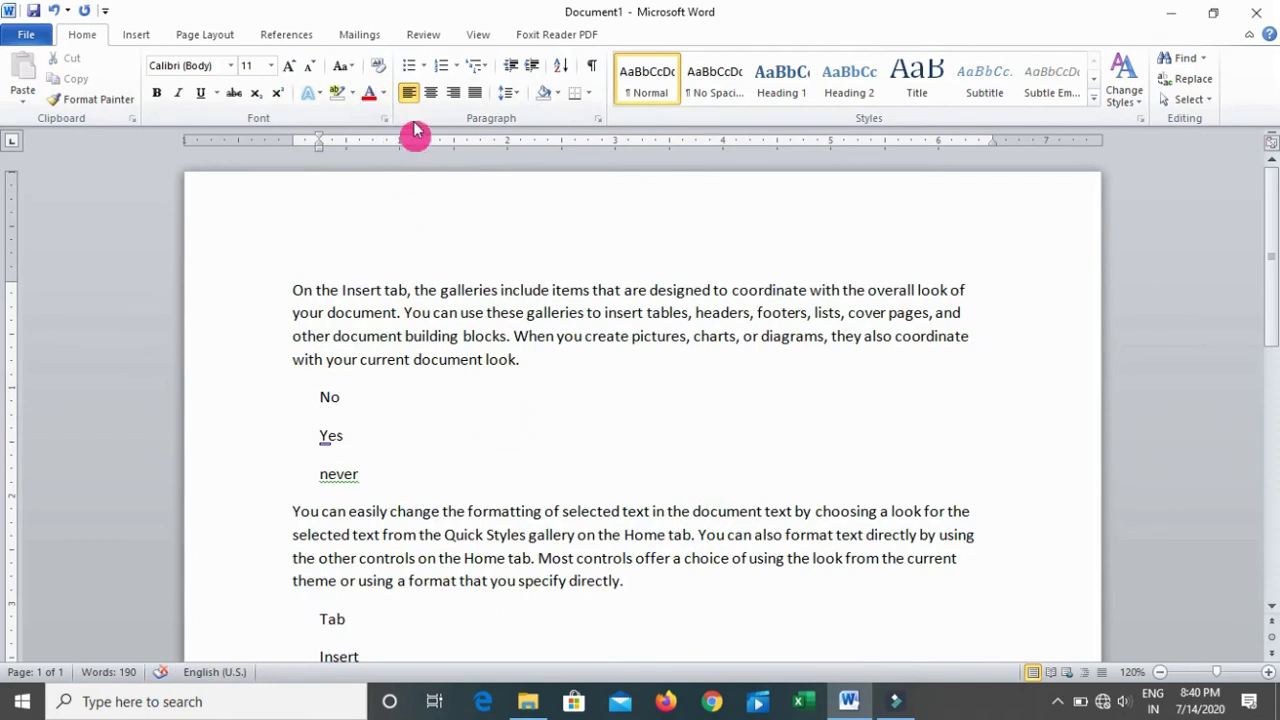